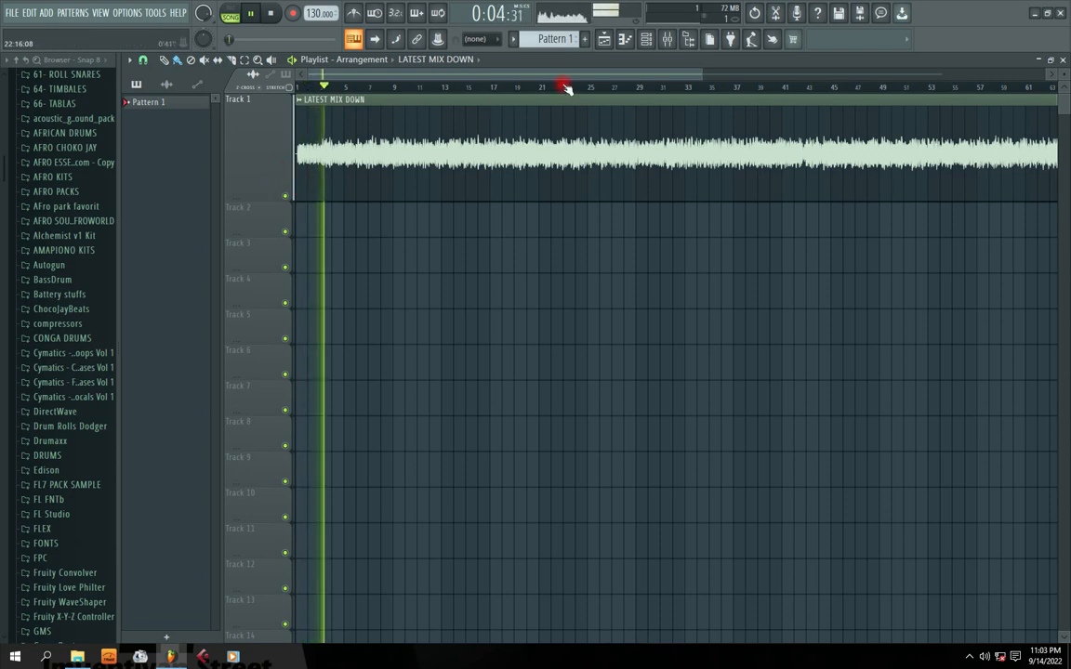
# Step: Bring the full length of the LATEST MIX DOWN clip into view and play its opening as a reference
pyautogui.click(272, 13)
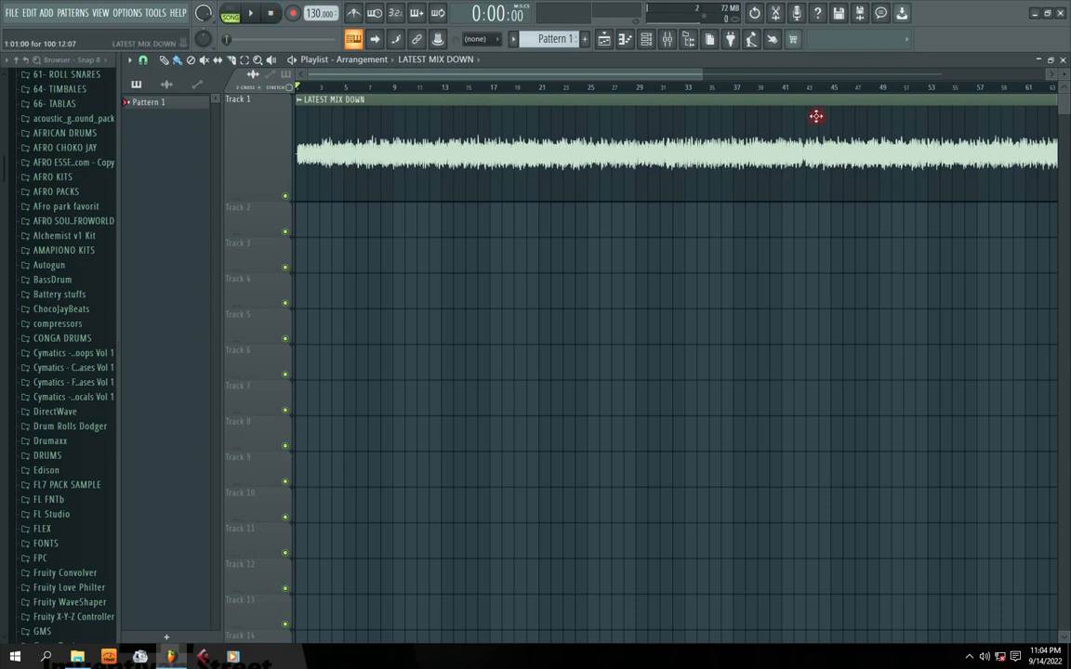
pyautogui.scroll(-4, 815, 116)
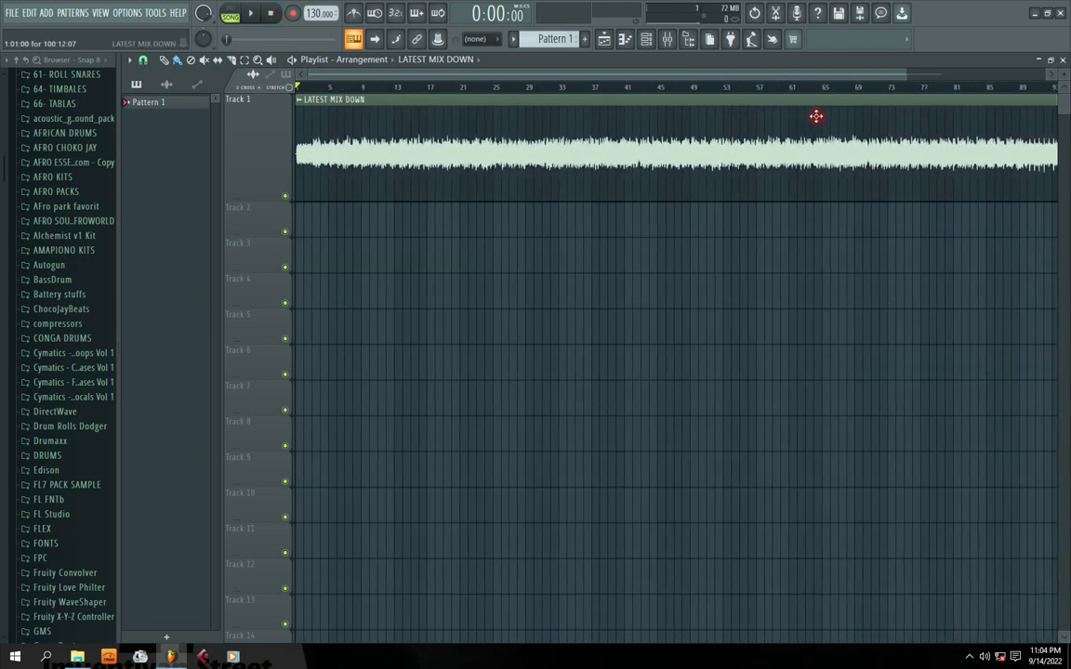
pyautogui.scroll(-1, 816, 116)
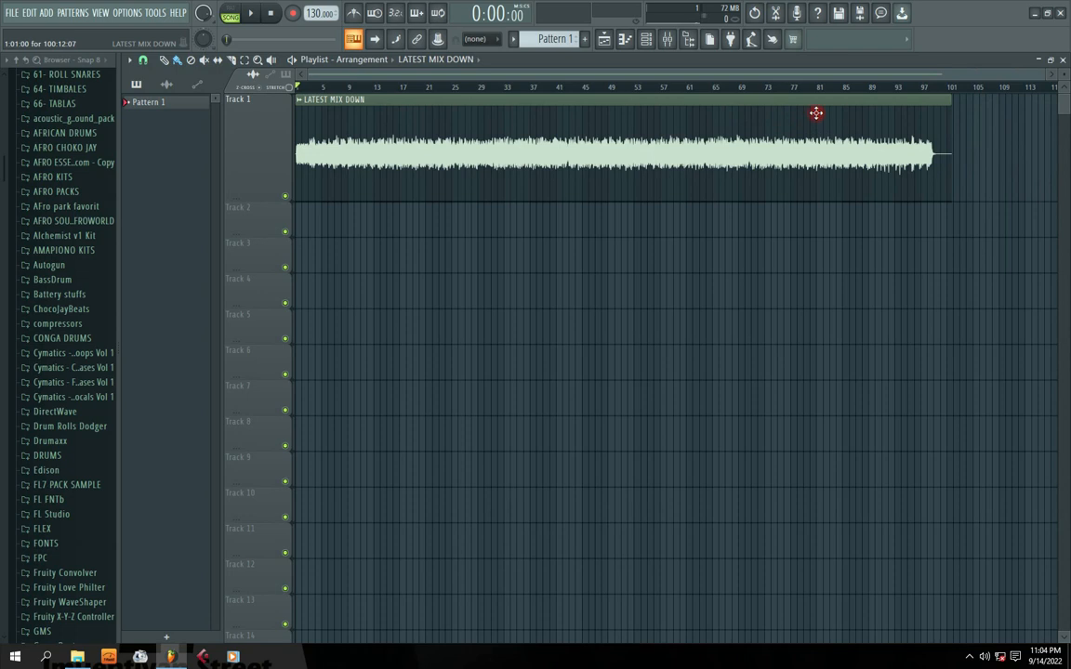
pyautogui.click(264, 12)
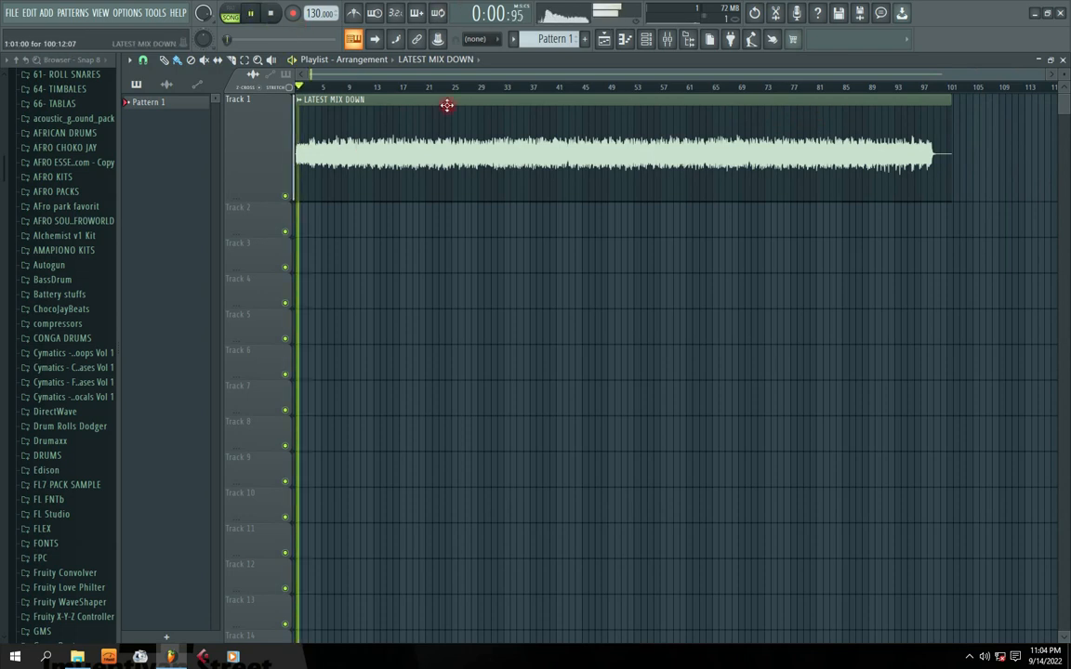
pyautogui.press('space')
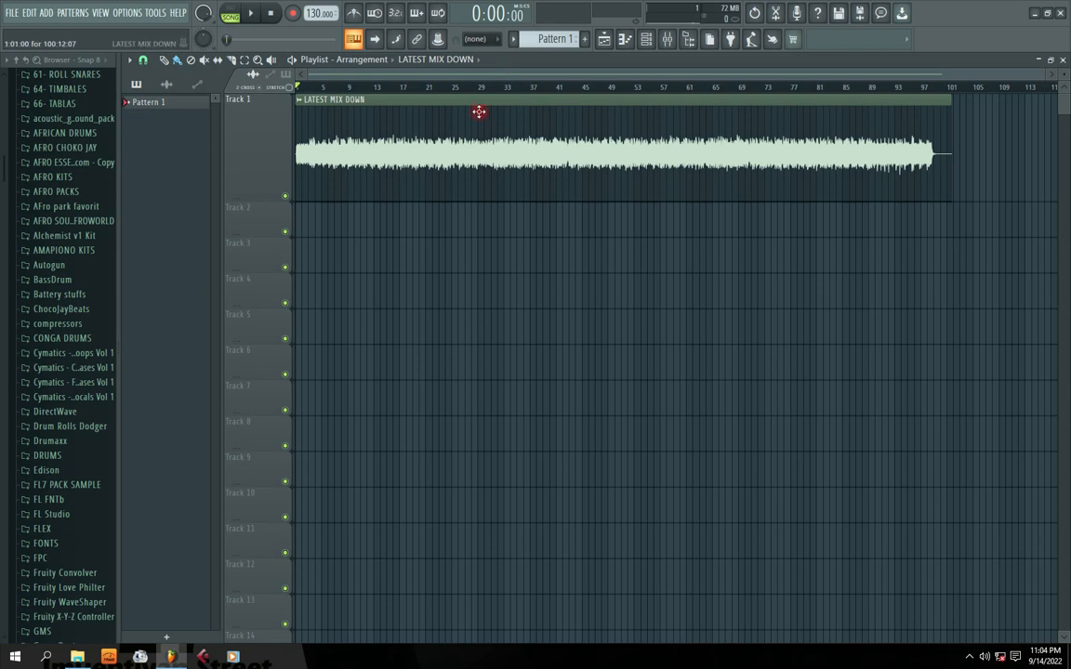
# Step: Open the mixer below the LATEST MIX DOWN clip and play the track briefly to check the master level
pyautogui.click(668, 40)
pyautogui.moveTo(537, 149); pyautogui.dragTo(422, 226)
pyautogui.press('space')
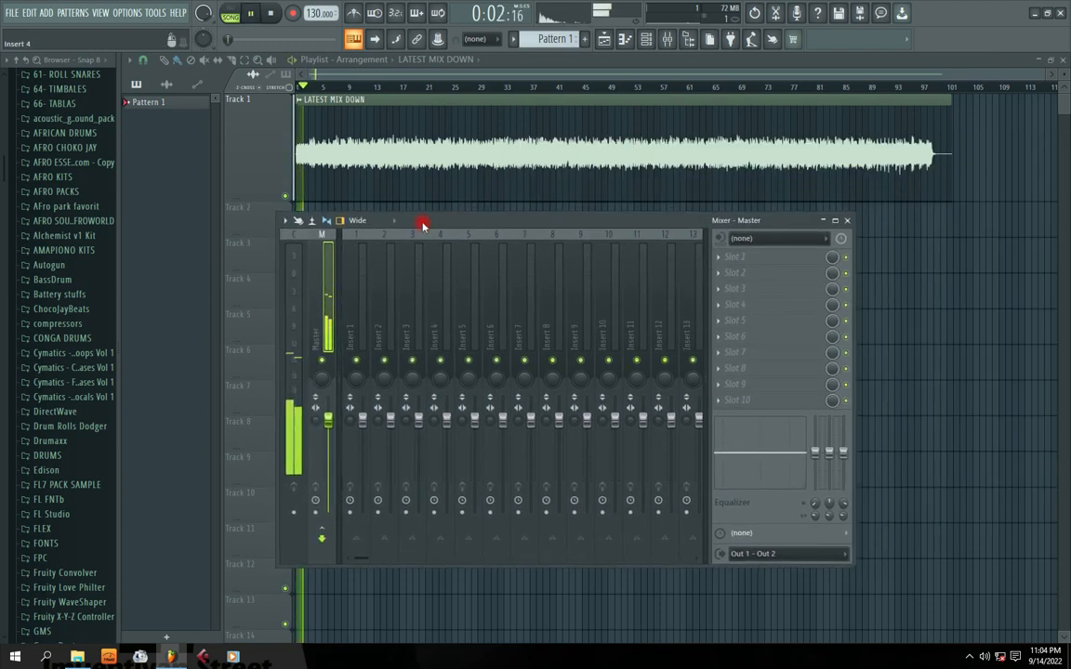
pyautogui.press('space')
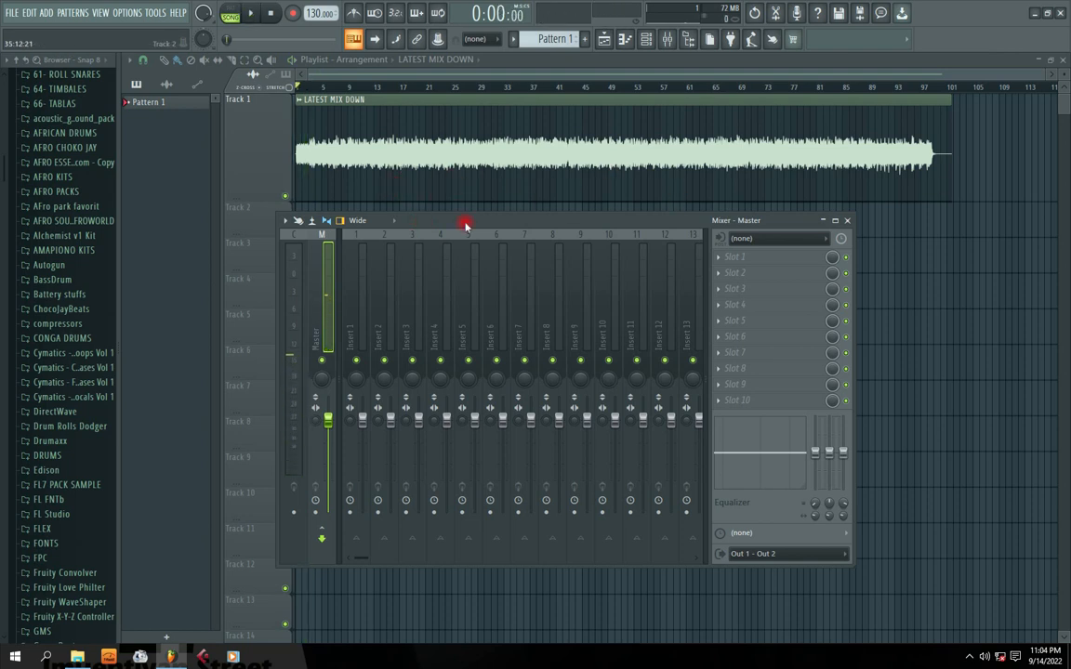
pyautogui.moveTo(440, 223); pyautogui.dragTo(450, 219)
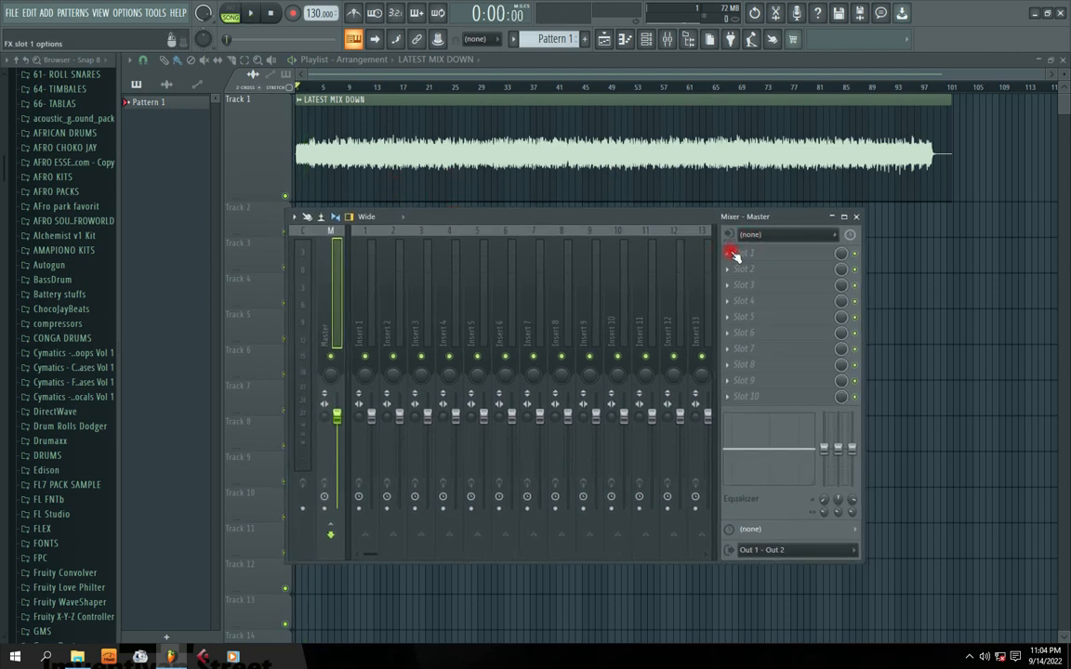
# Step: Load Fruity Parametric EQ 2 into the master's first effect slot, audition the track with it, and close its editor
pyautogui.click(726, 259)
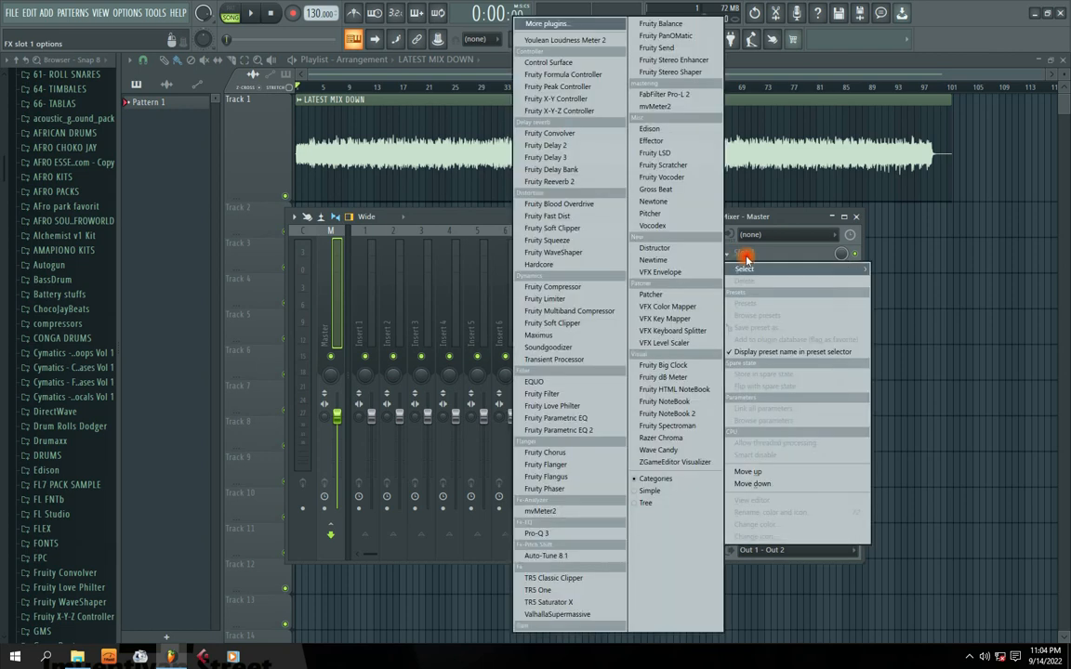
pyautogui.click(549, 433)
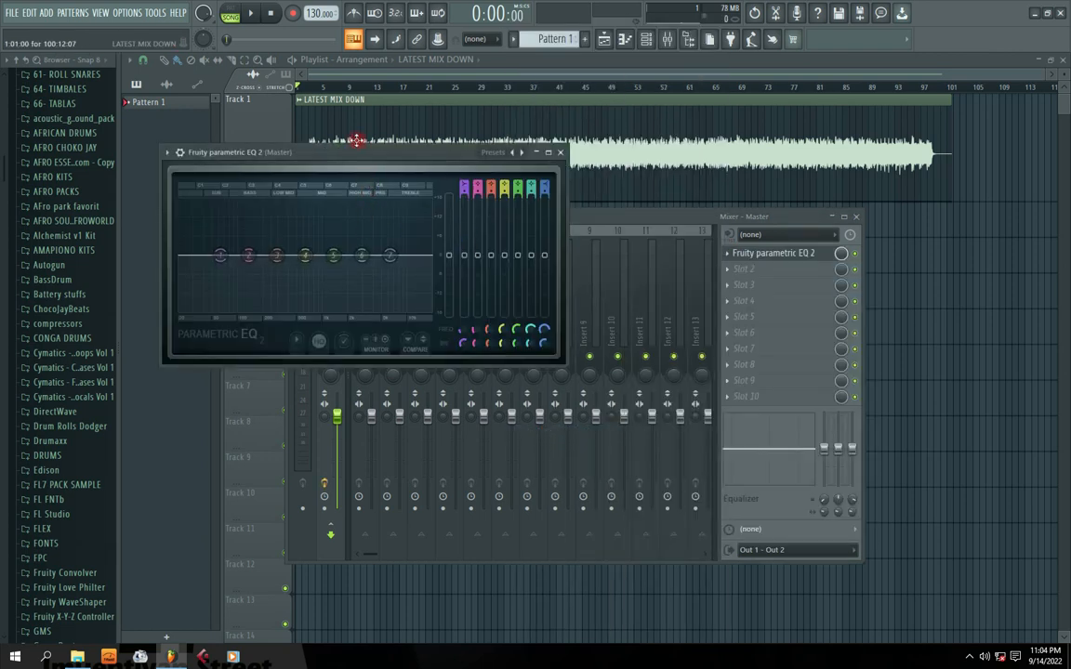
pyautogui.press('space')
pyautogui.moveTo(363, 160); pyautogui.dragTo(514, 225)
pyautogui.press('space')
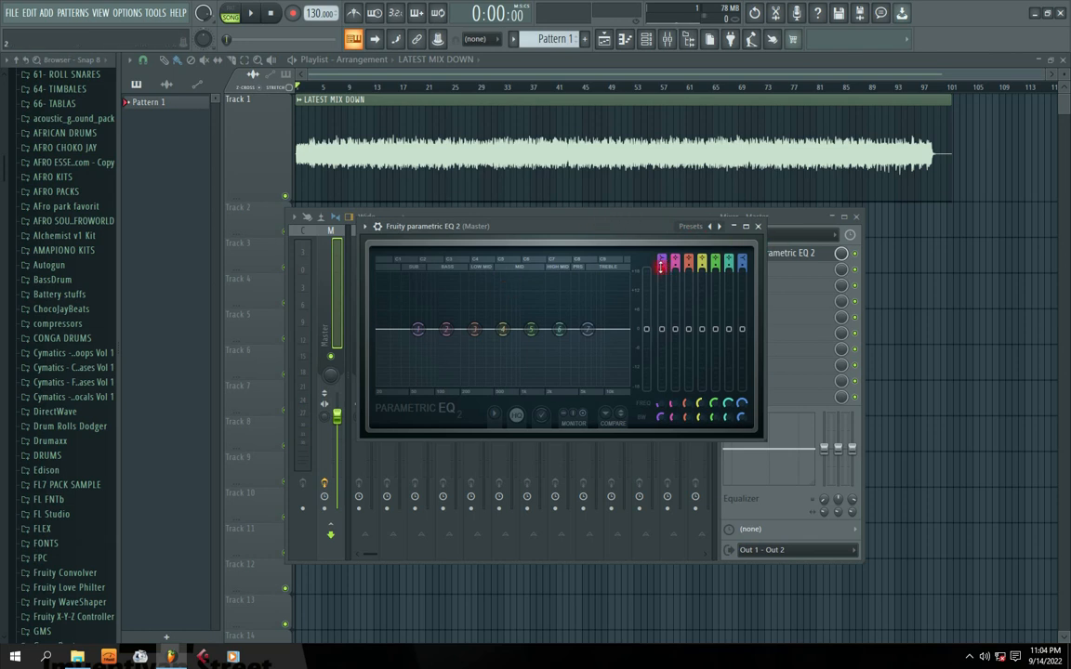
pyautogui.click(758, 228)
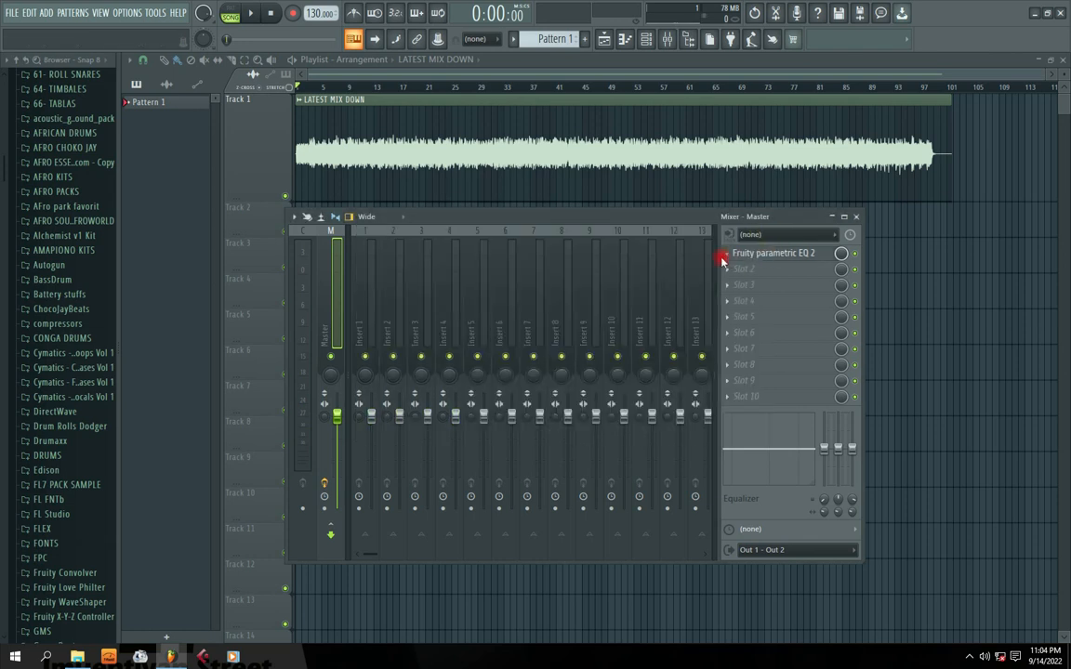
# Step: Load Pro-Q 3 into the master's second effect slot and audition the track through it
pyautogui.click(726, 271)
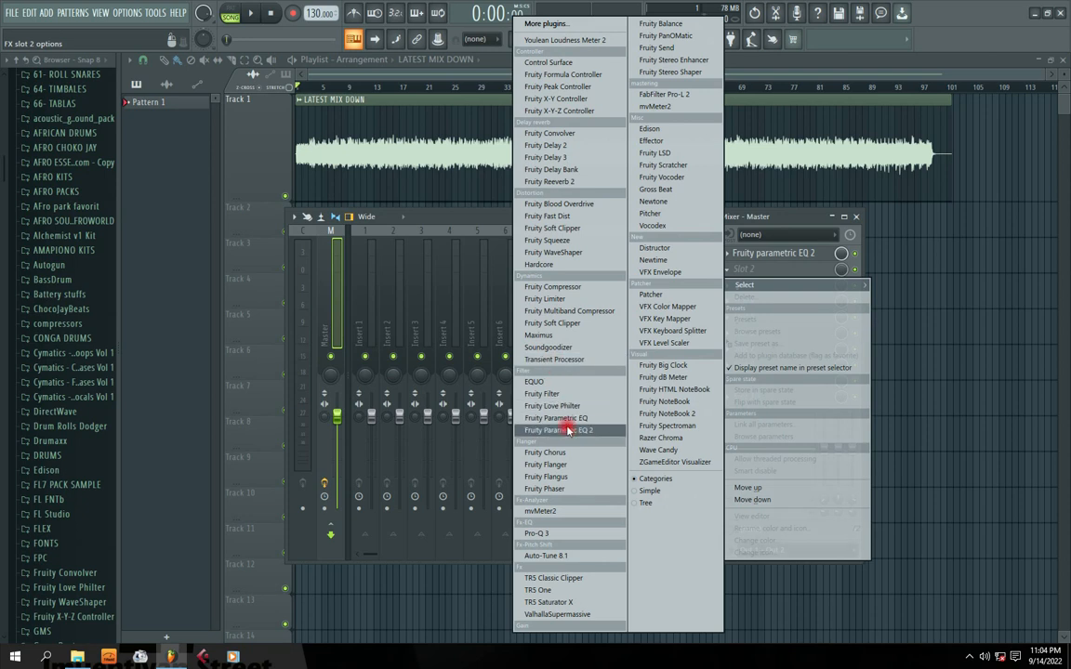
pyautogui.click(544, 534)
pyautogui.press('space')
pyautogui.moveTo(363, 172); pyautogui.dragTo(472, 167)
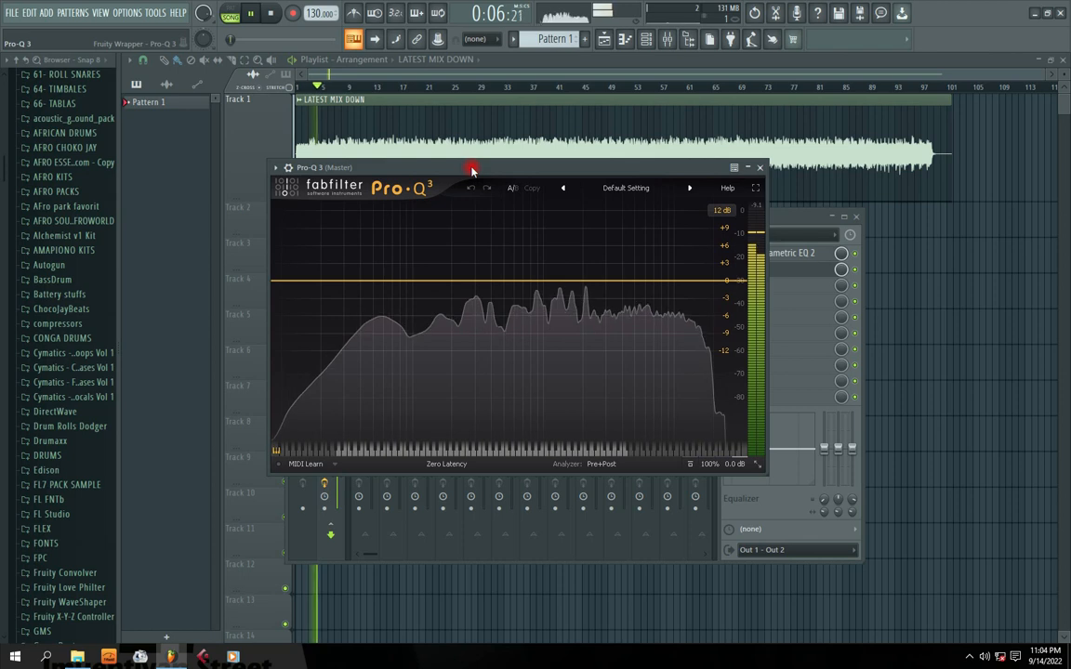
pyautogui.press('space')
pyautogui.click(768, 268)
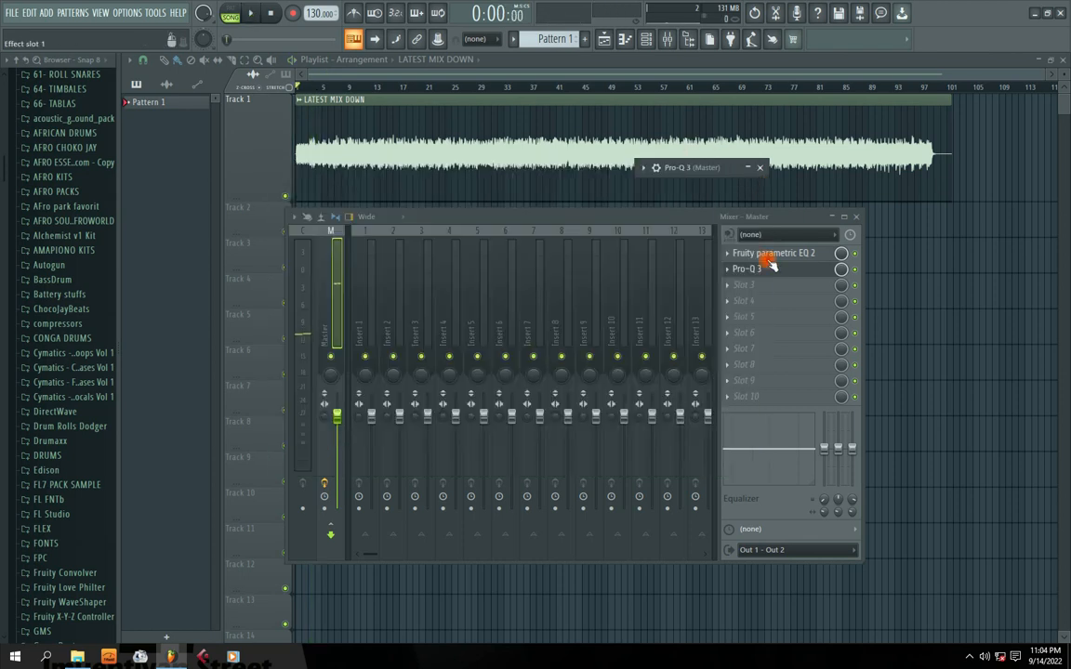
# Step: Delete Fruity Parametric EQ 2 from the master and move Pro-Q 3 up into the first effect slot
pyautogui.click(720, 256)
pyautogui.click(755, 274)
pyautogui.click(649, 366)
pyautogui.click(731, 270)
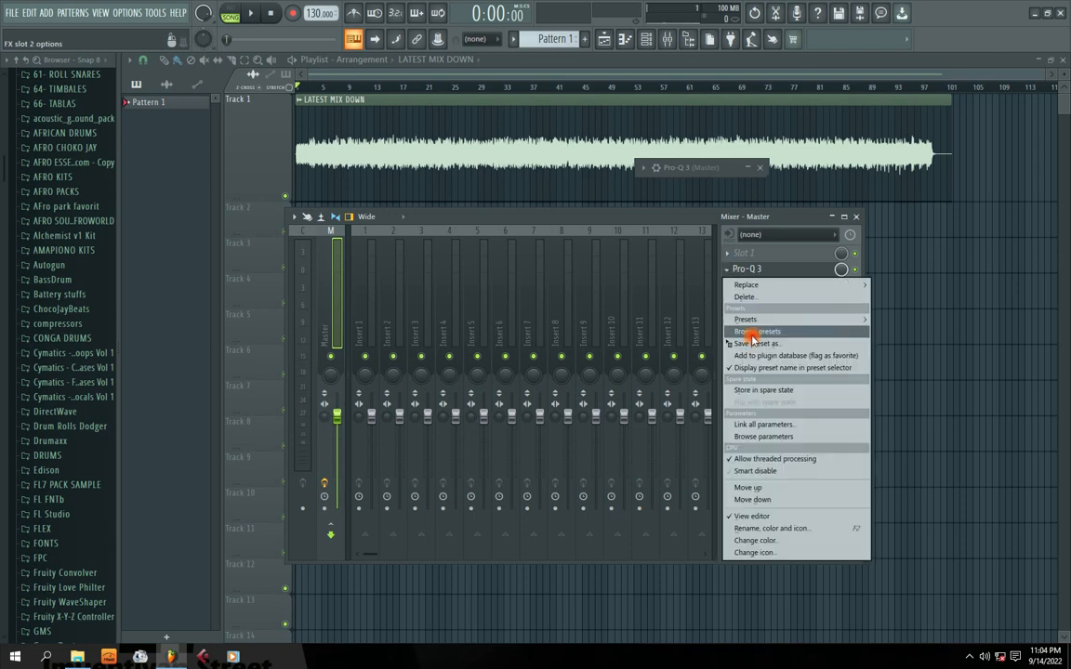
pyautogui.click(760, 490)
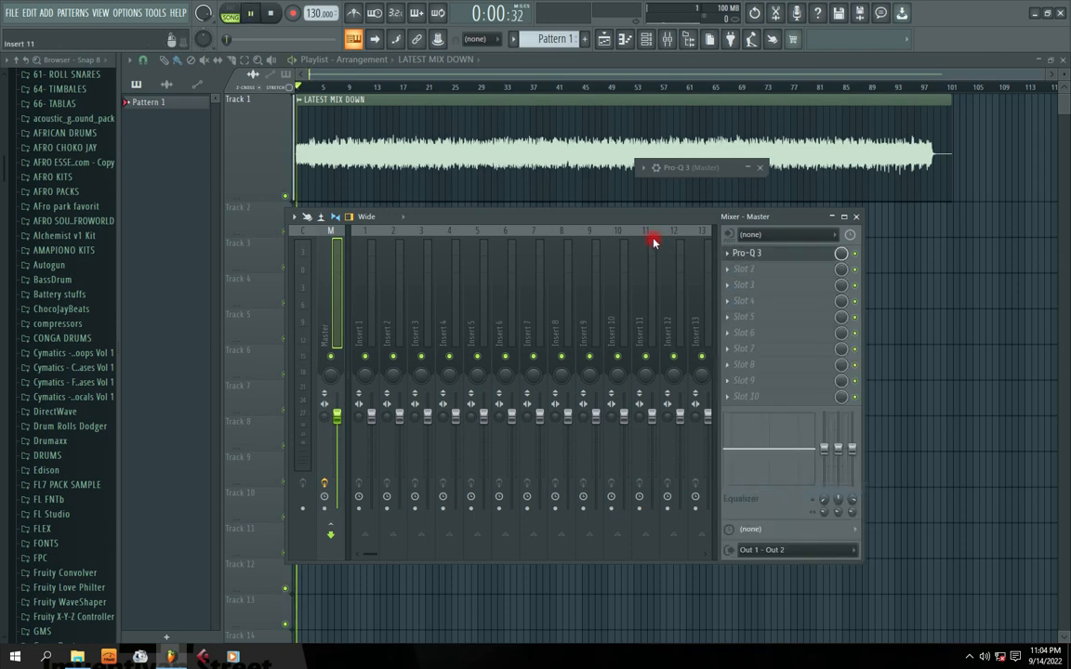
# Step: Reopen the Pro-Q 3 editor over the mixer and play the track to view its frequency spectrum
pyautogui.click(755, 253)
pyautogui.click(762, 256)
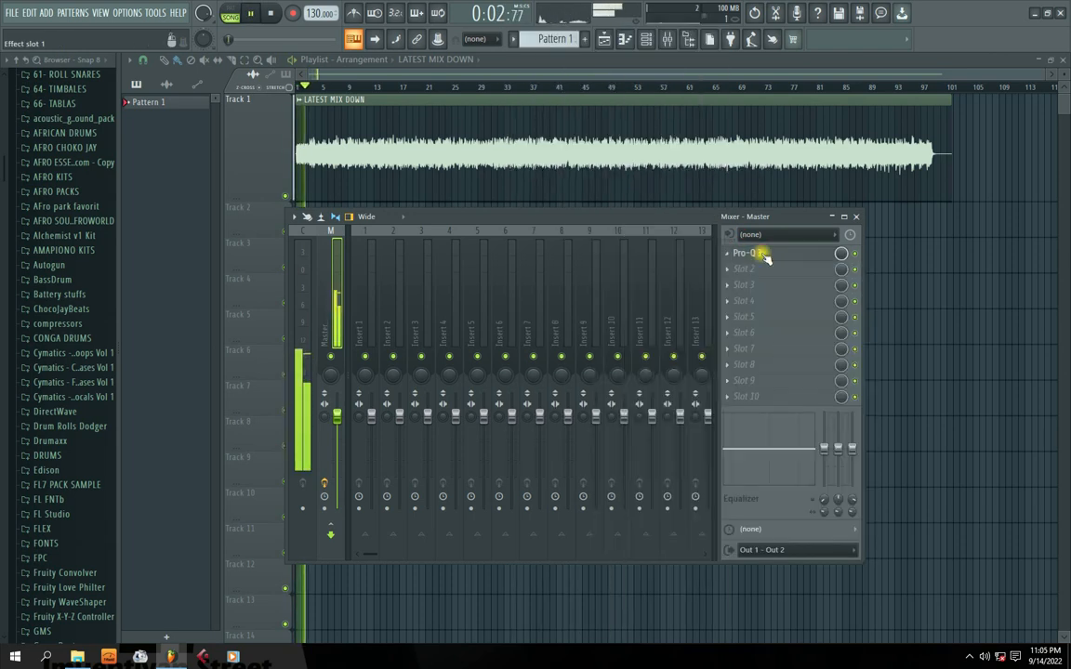
pyautogui.click(763, 255)
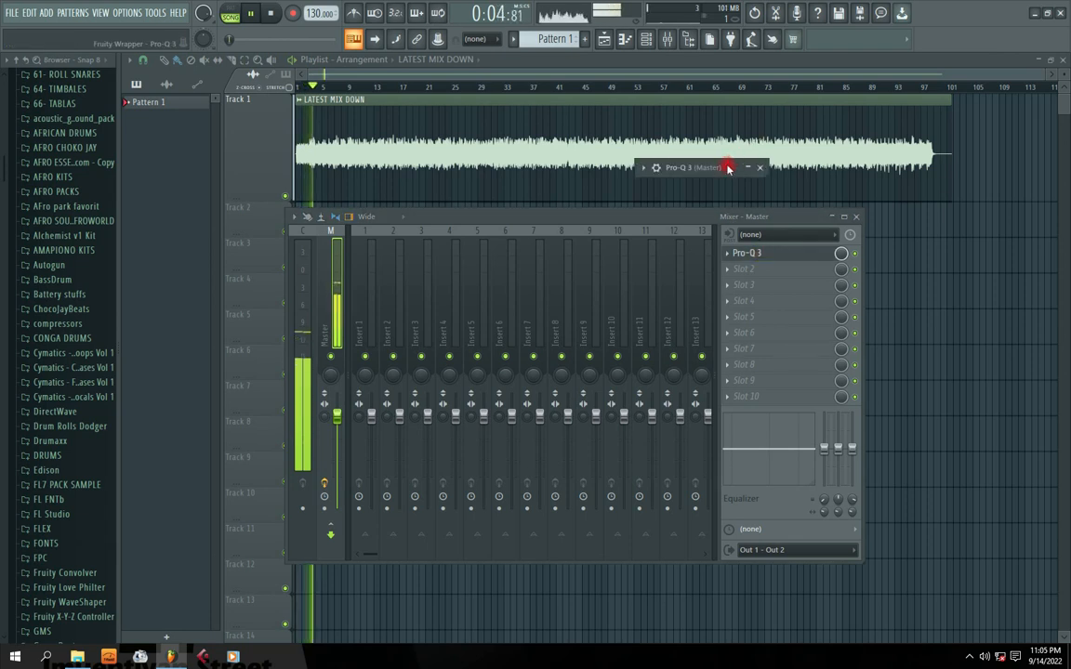
pyautogui.moveTo(782, 167); pyautogui.dragTo(386, 158)
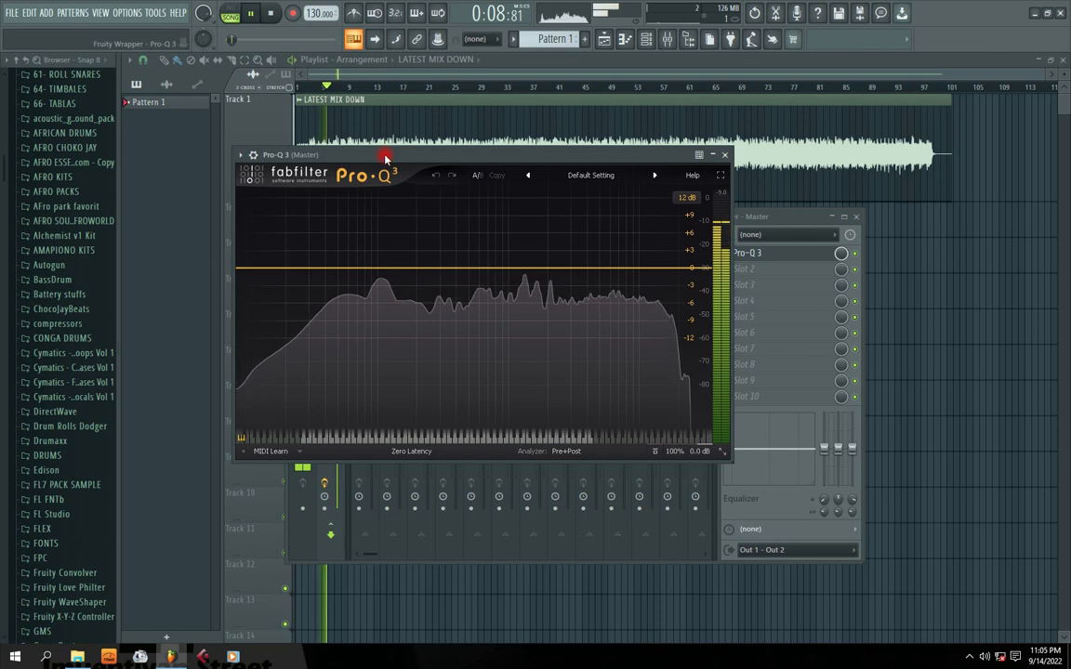
pyautogui.moveTo(402, 159); pyautogui.dragTo(468, 159)
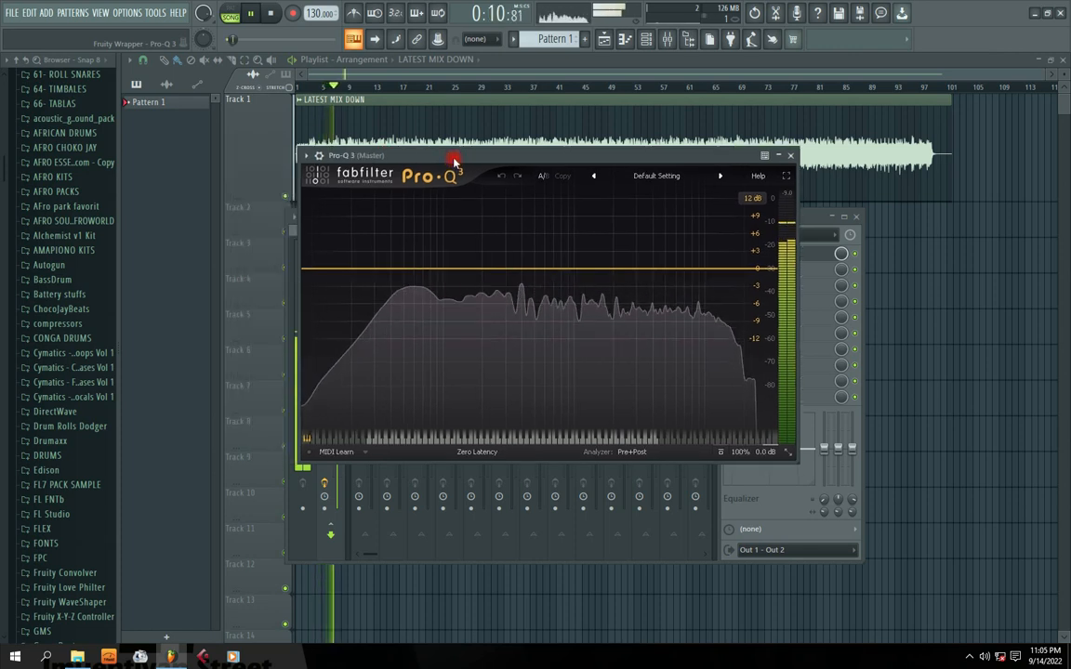
pyautogui.press('space')
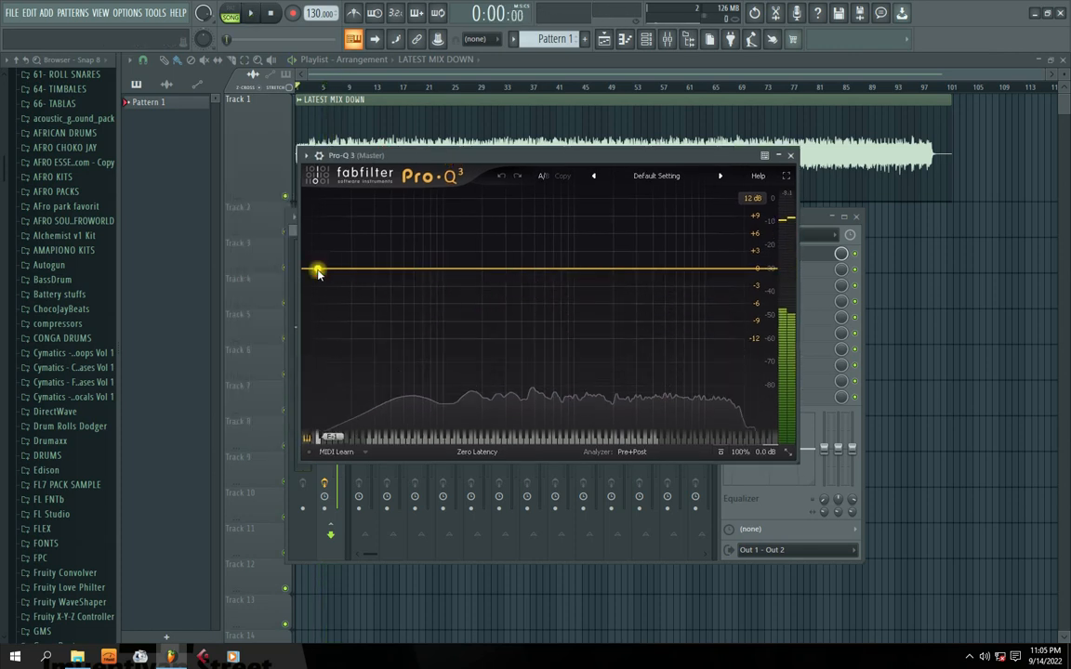
# Step: Add an EQ band at the low end, shape it as Low Cut, and place it at about 15.7 Hz with Q 0.717
pyautogui.moveTo(322, 271); pyautogui.dragTo(312, 287)
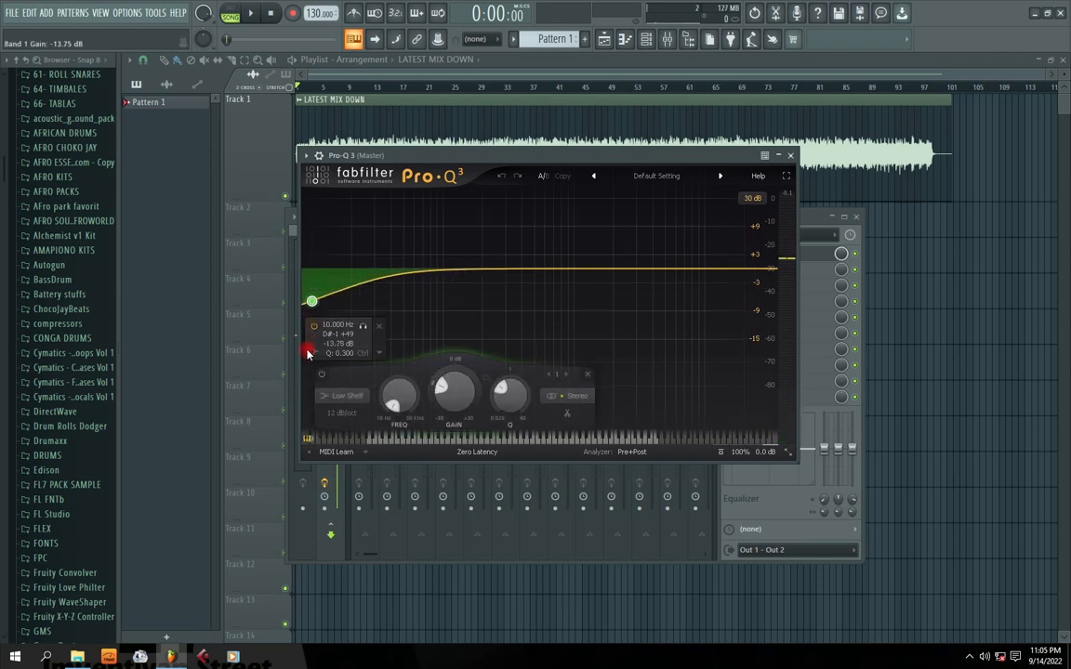
pyautogui.click(327, 395)
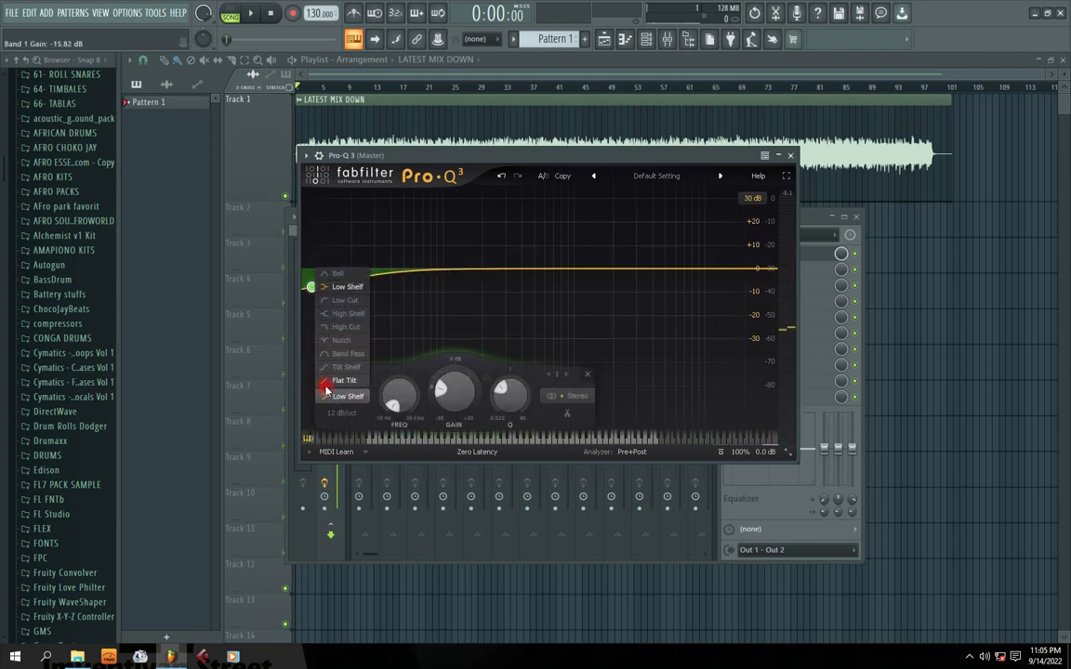
pyautogui.click(336, 302)
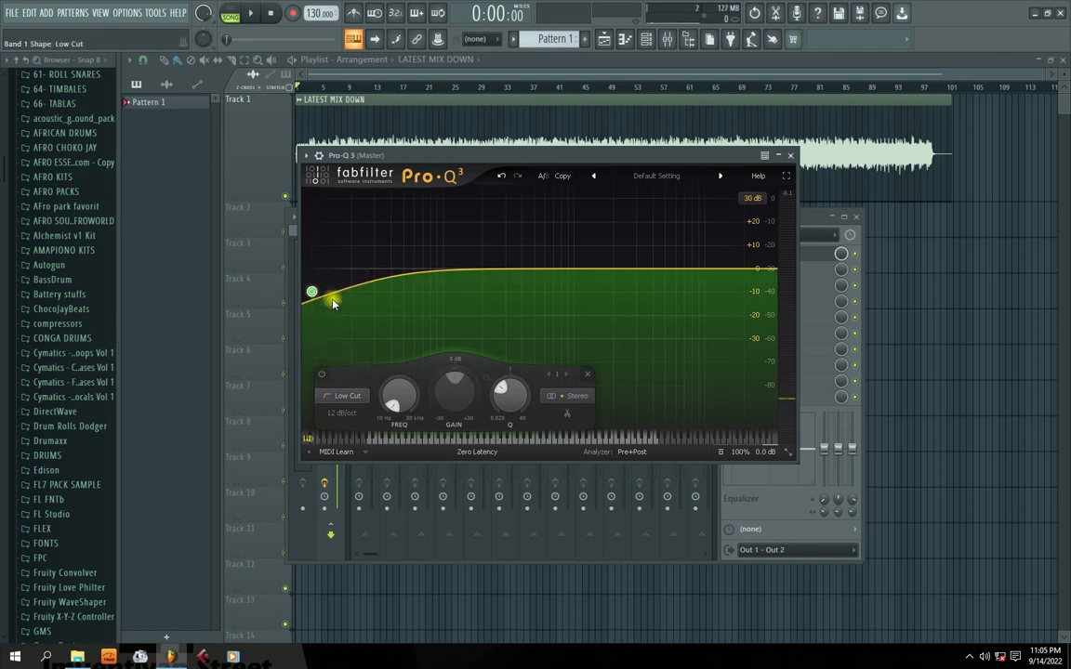
pyautogui.moveTo(312, 288); pyautogui.dragTo(341, 279)
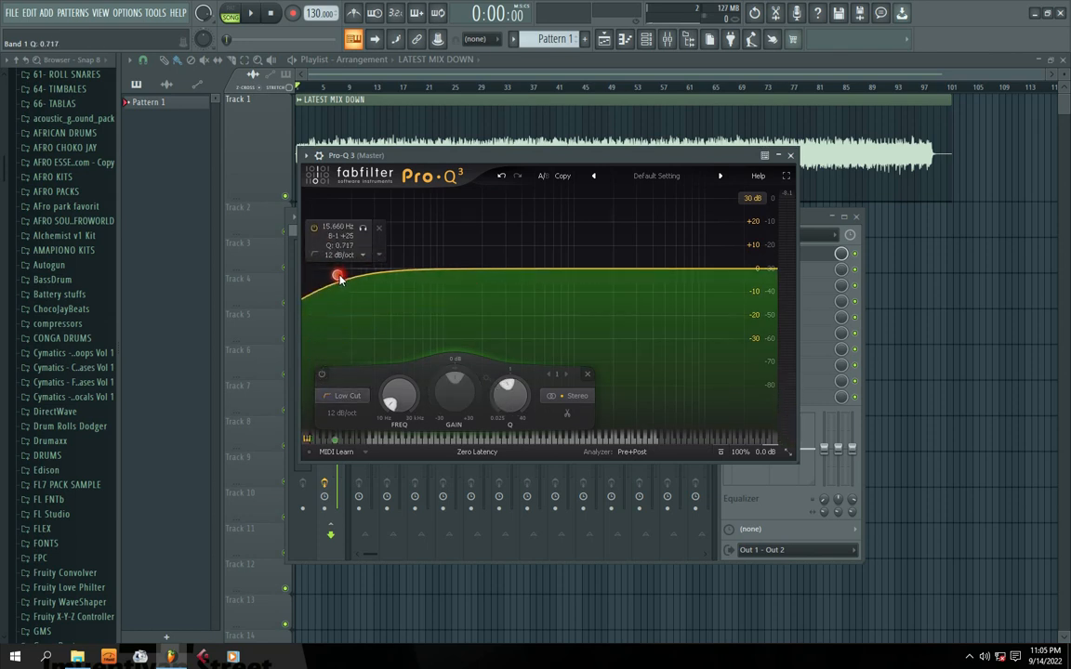
# Step: Try band 1 as a Low Shelf with Q about 16.15, at about 17.9 Hz and -30 dB
pyautogui.click(338, 397)
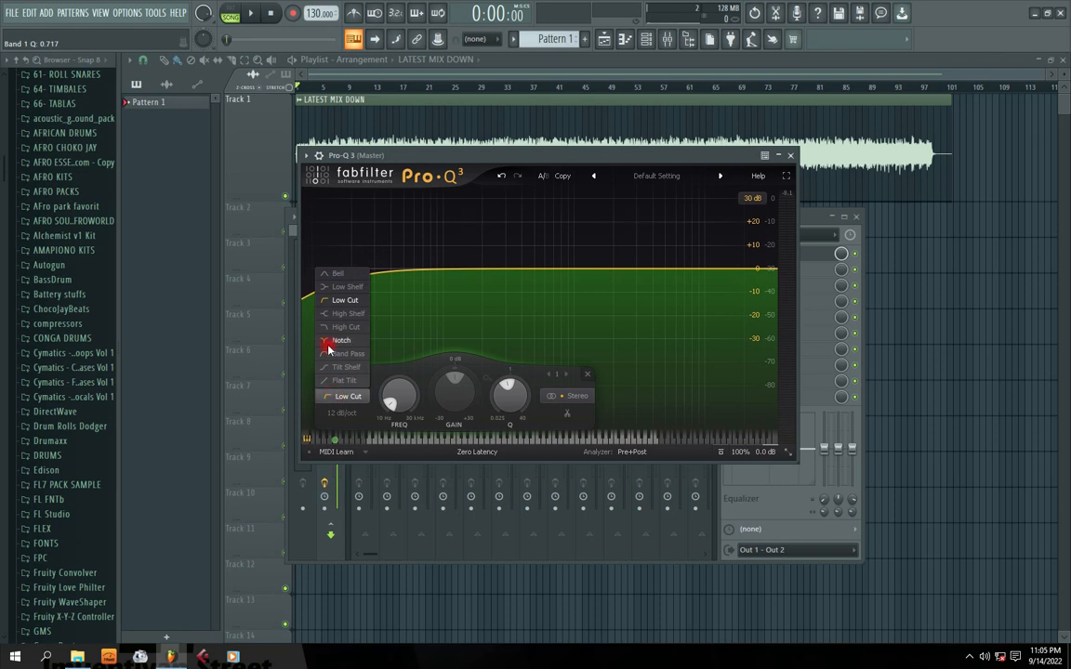
pyautogui.click(331, 290)
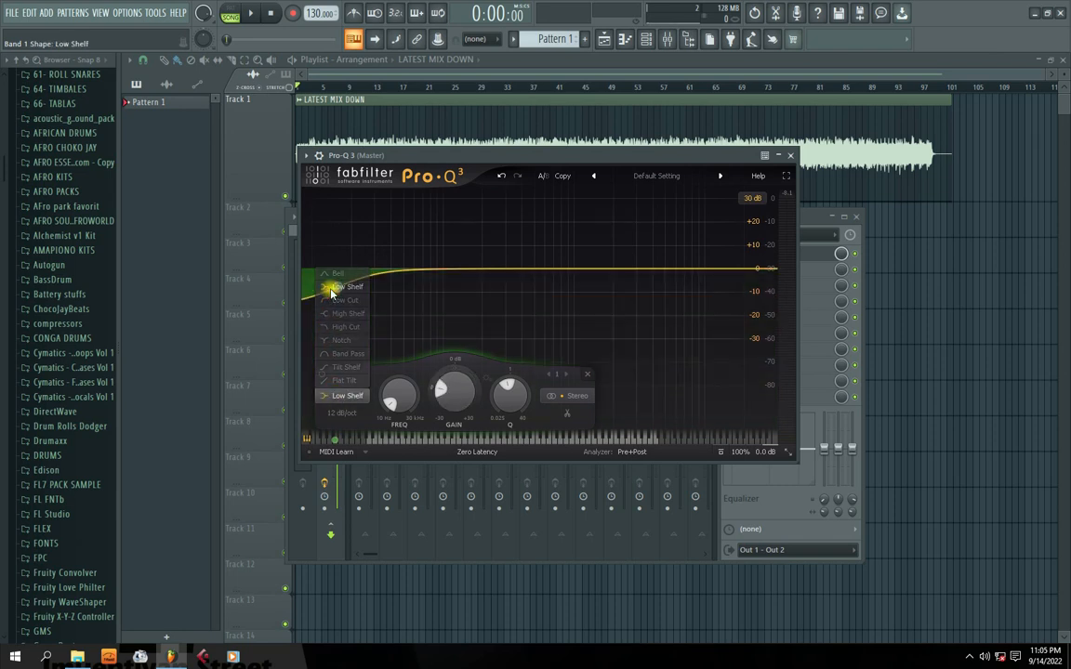
pyautogui.scroll(5, 333, 290)
pyautogui.moveTo(336, 306); pyautogui.dragTo(346, 383)
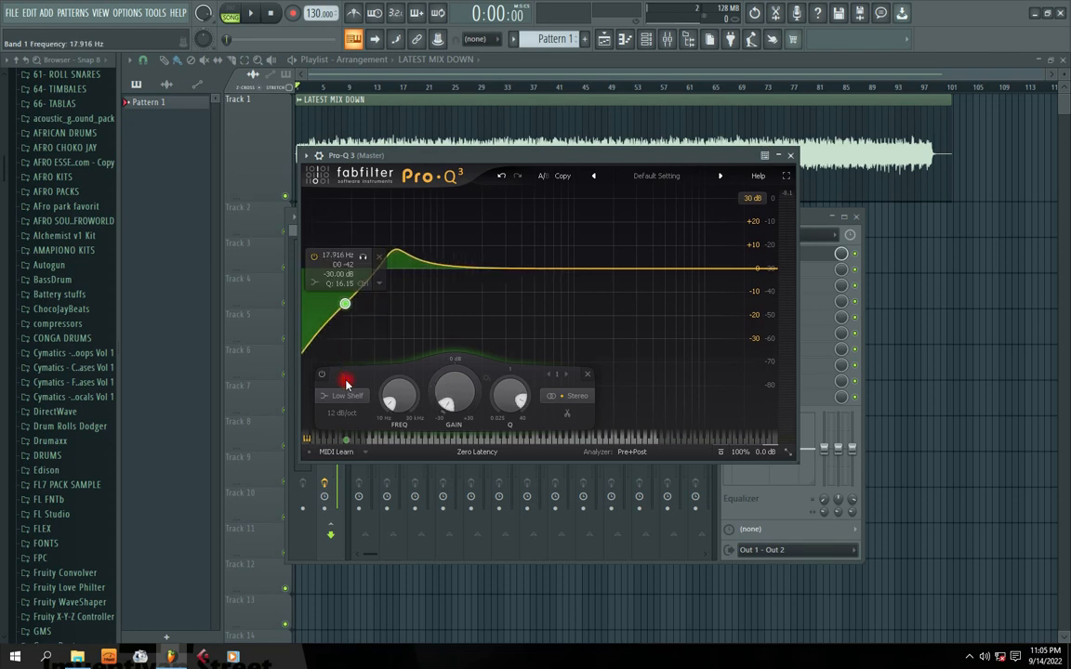
# Step: Set band 1 back to Low Cut, flatten its resonant peak at the low end, and start playback
pyautogui.click(357, 402)
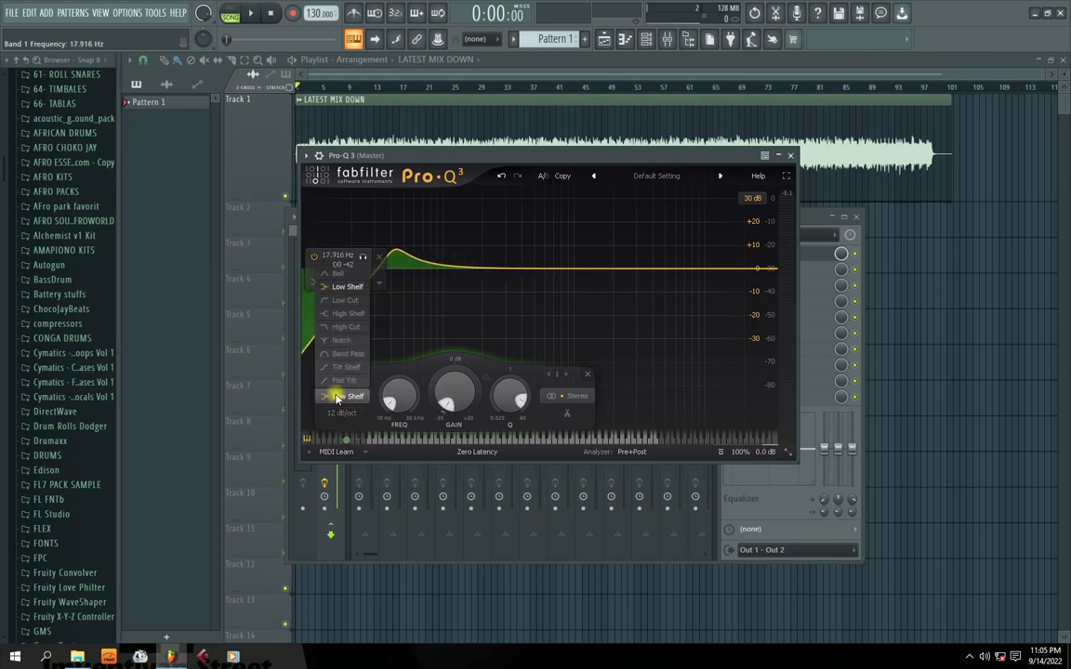
pyautogui.click(329, 303)
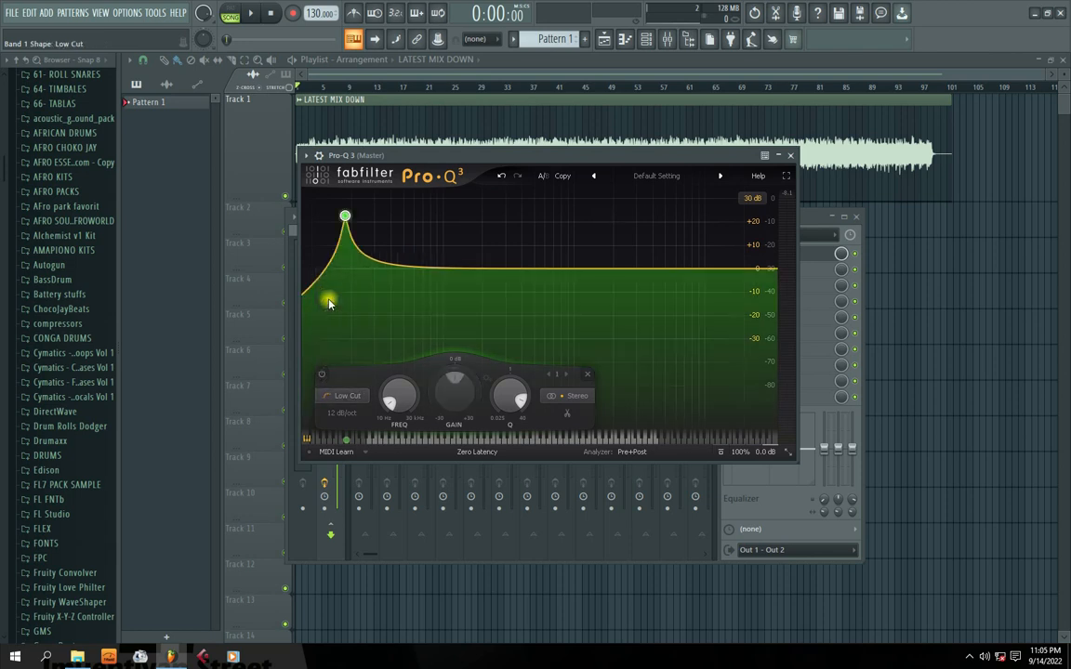
pyautogui.moveTo(342, 220)
pyautogui.mouseDown()
pyautogui.moveTo(345, 268)
pyautogui.moveTo(306, 332)
pyautogui.moveTo(330, 426)
pyautogui.moveTo(363, 423)
pyautogui.moveTo(351, 384)
pyautogui.moveTo(369, 297)
pyautogui.moveTo(348, 273)
pyautogui.moveTo(385, 274)
pyautogui.mouseUp()
pyautogui.press('space')
# Step: Add two more bands beside the low cut, including a Low Shelf with a slight cut, and audition the result
pyautogui.click(344, 269)
pyautogui.click(476, 263)
pyautogui.moveTo(486, 155); pyautogui.dragTo(488, 164)
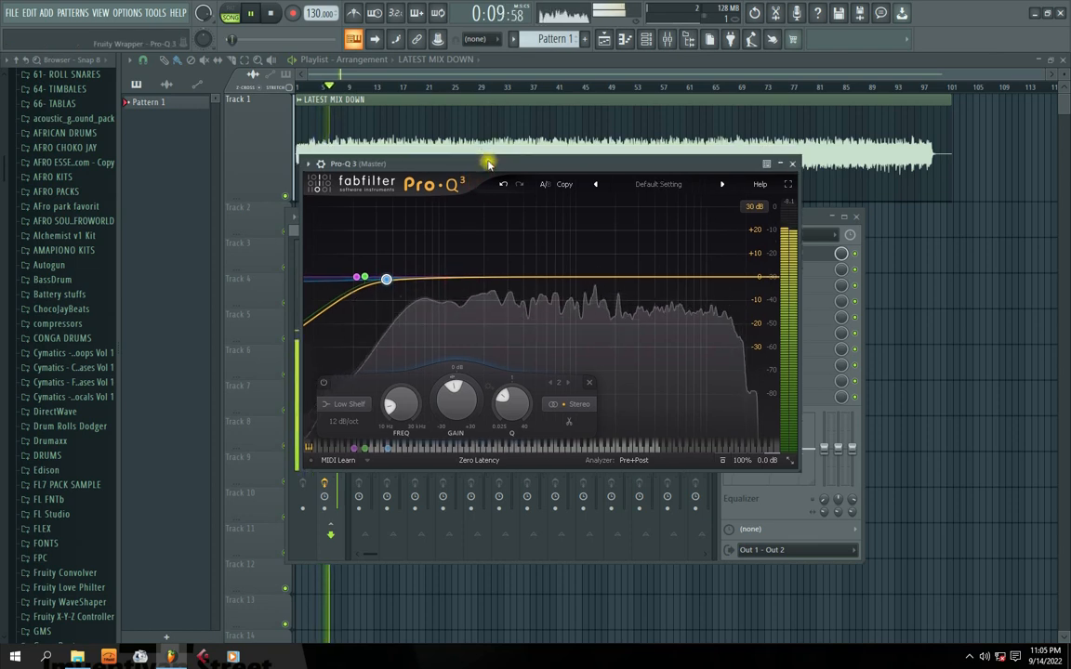
pyautogui.press('space')
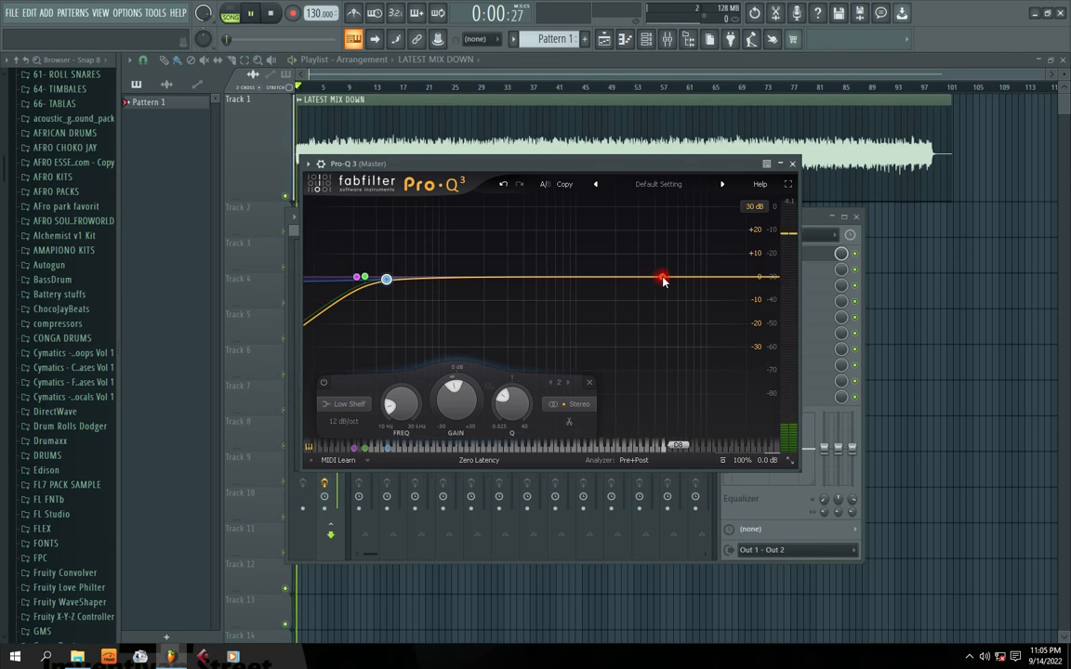
# Step: Add a Bell band at about 6983 Hz with a 4.64 dB boost and Q 1, and audition the track
pyautogui.press('space')
pyautogui.moveTo(663, 281); pyautogui.dragTo(686, 270)
pyautogui.press('space')
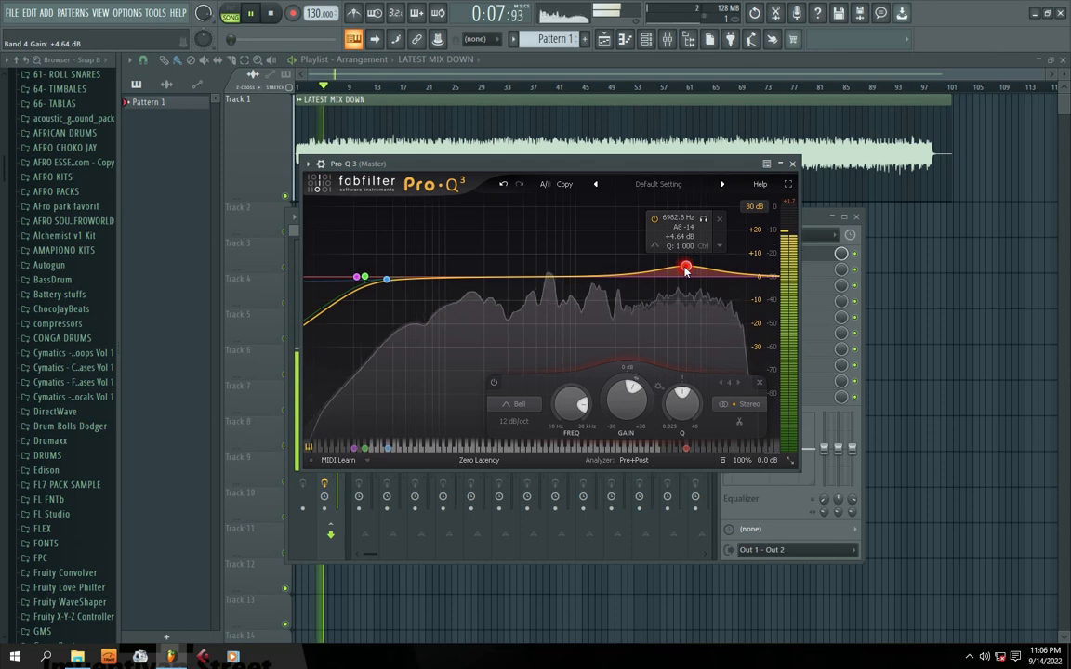
pyautogui.press('space')
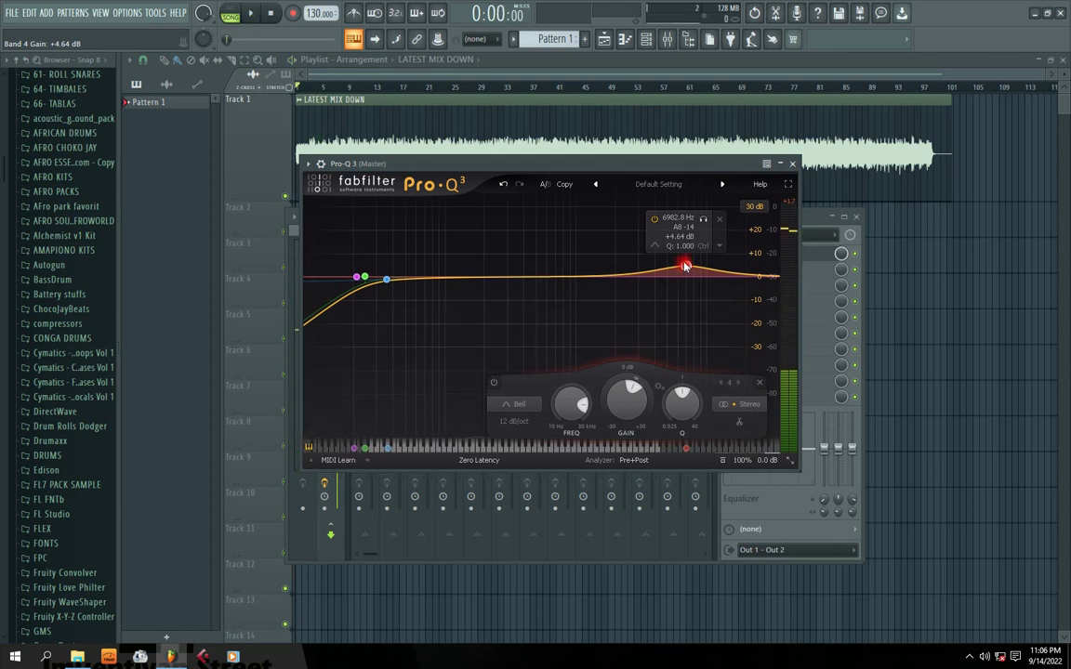
# Step: Play the track and shift the high Bell band to about 6677 Hz with a 4.36 dB boost
pyautogui.press('space')
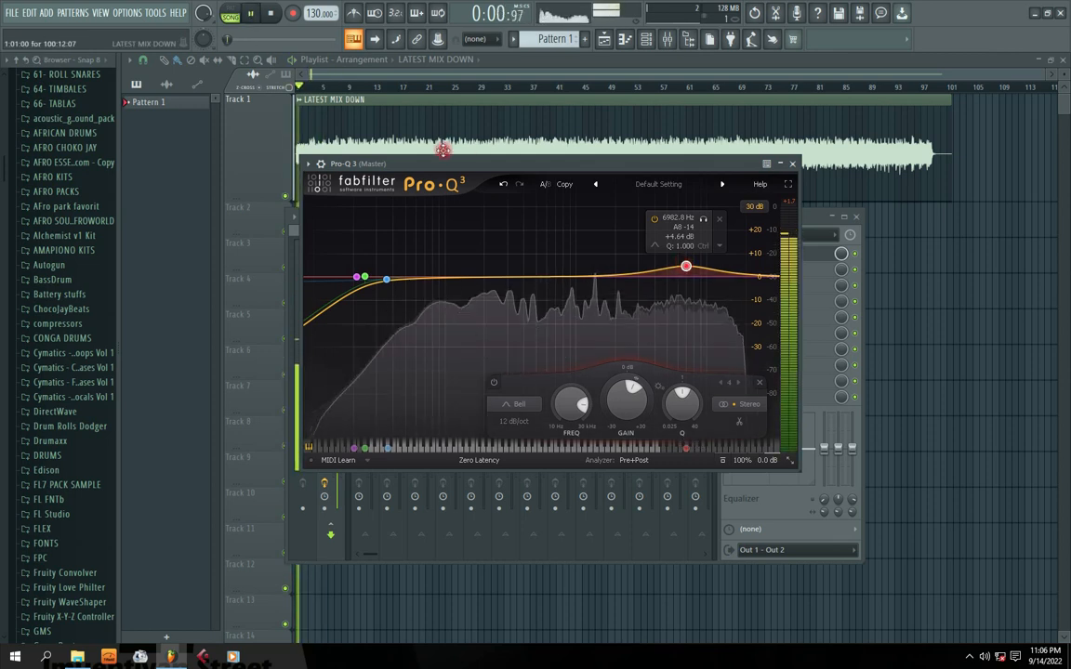
pyautogui.moveTo(449, 164); pyautogui.dragTo(494, 170)
pyautogui.moveTo(731, 277); pyautogui.dragTo(727, 276)
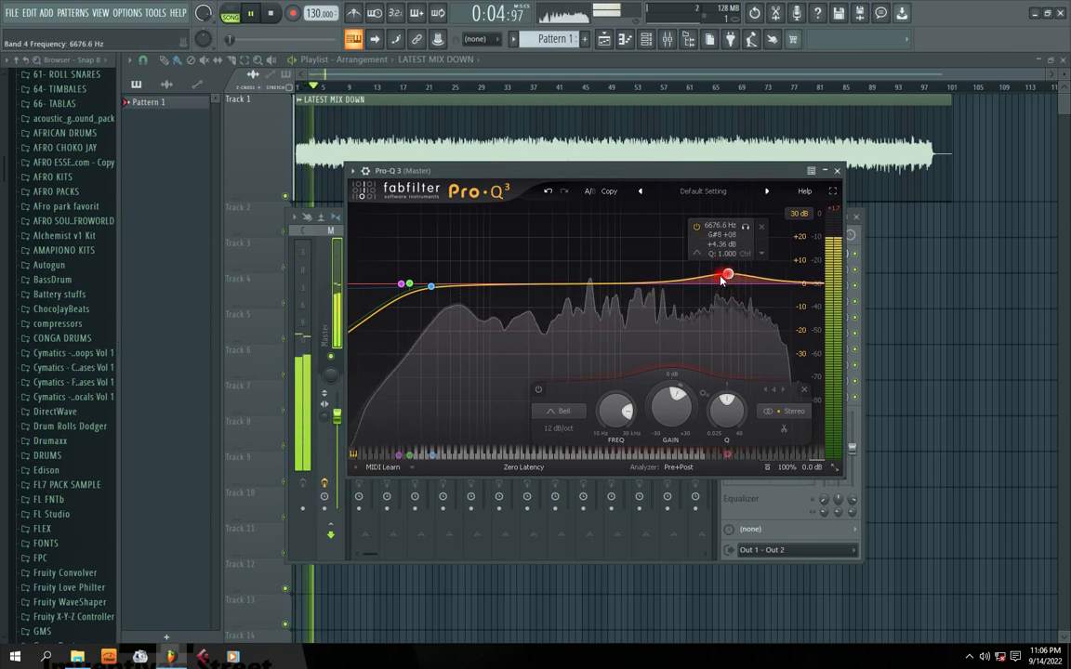
# Step: Add a Bell band at about 981 Hz with a 1.09 dB boost, stop playback and close Pro-Q 3
pyautogui.click(619, 284)
pyautogui.moveTo(621, 287); pyautogui.dragTo(615, 285)
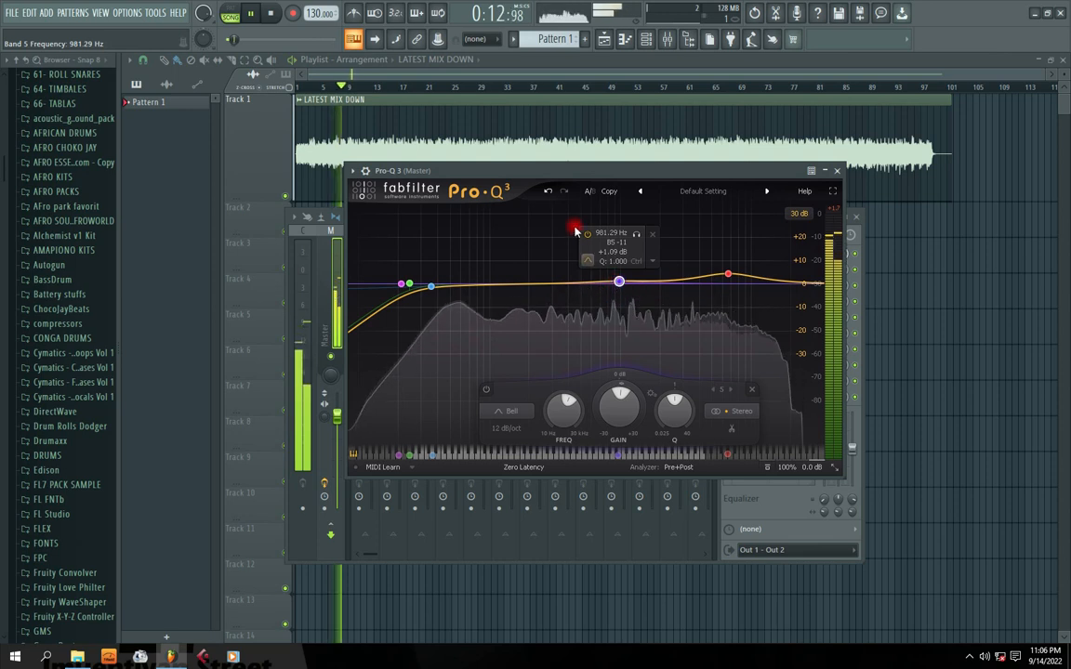
pyautogui.moveTo(533, 172); pyautogui.dragTo(494, 191)
pyautogui.press('space')
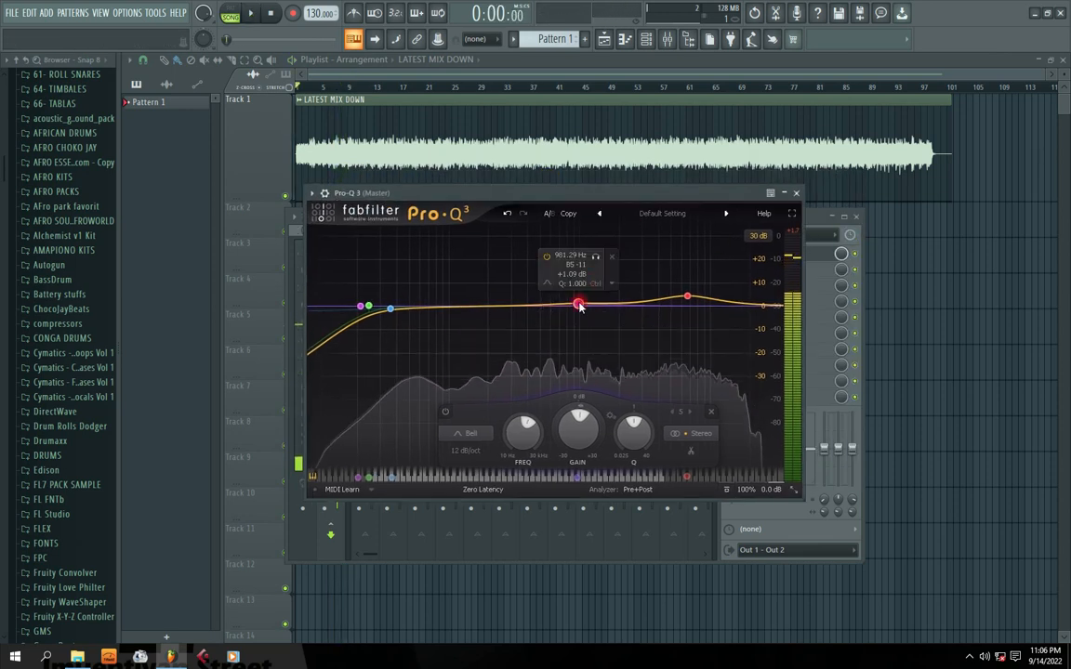
pyautogui.click(795, 194)
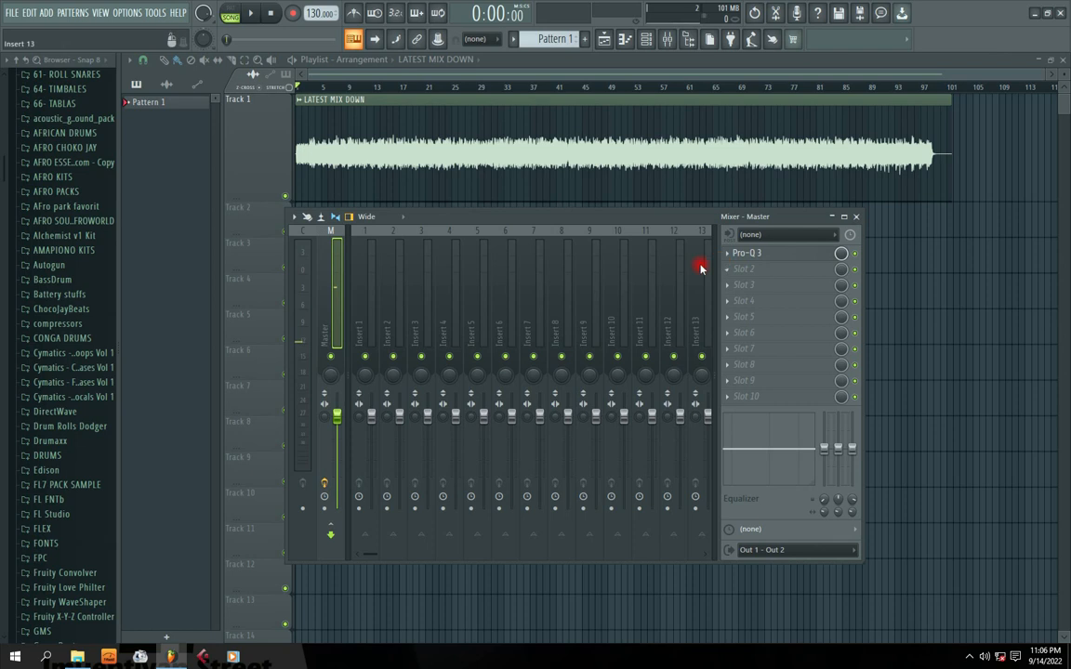
# Step: Load Fruity Limiter into slot 2 of the master channel and switch it to compressor mode
pyautogui.click(727, 274)
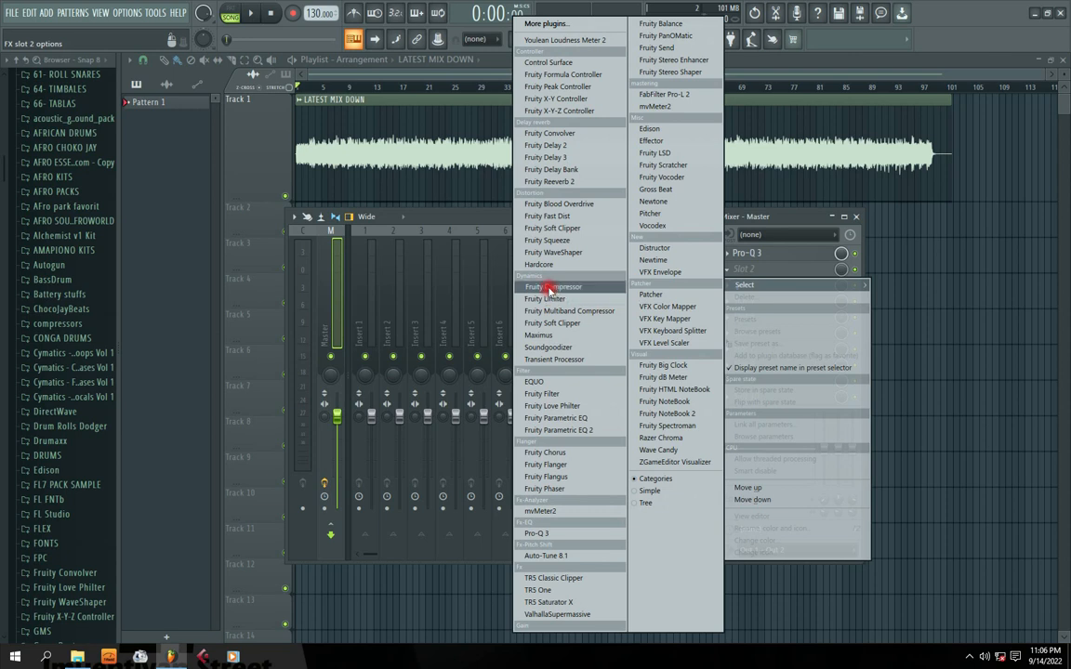
pyautogui.click(549, 298)
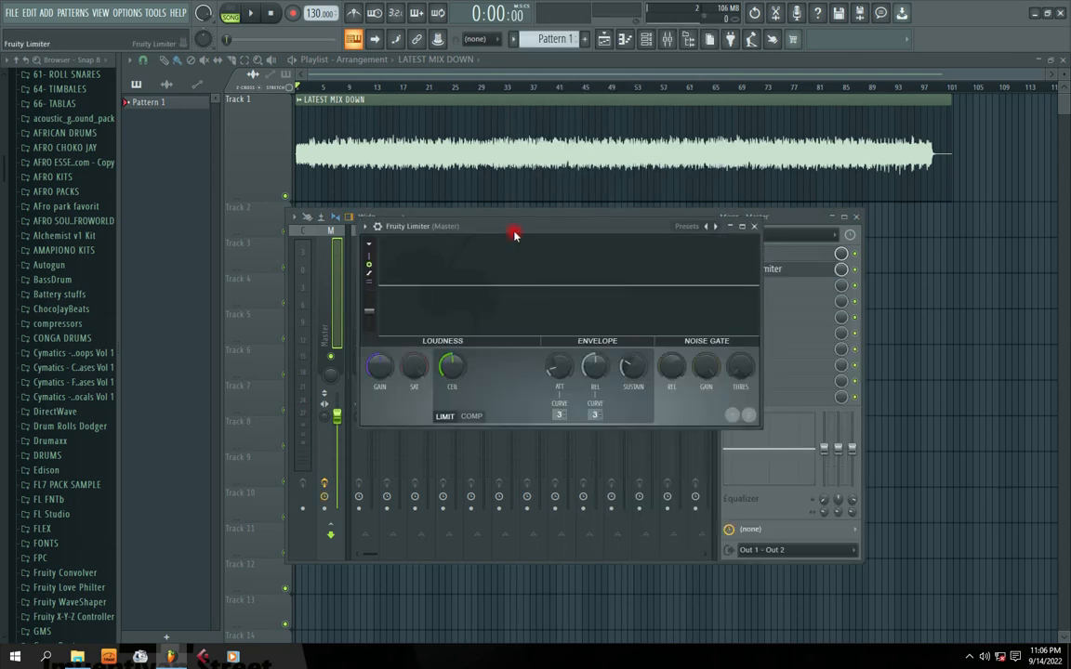
pyautogui.moveTo(515, 236); pyautogui.dragTo(457, 235)
pyautogui.click(414, 416)
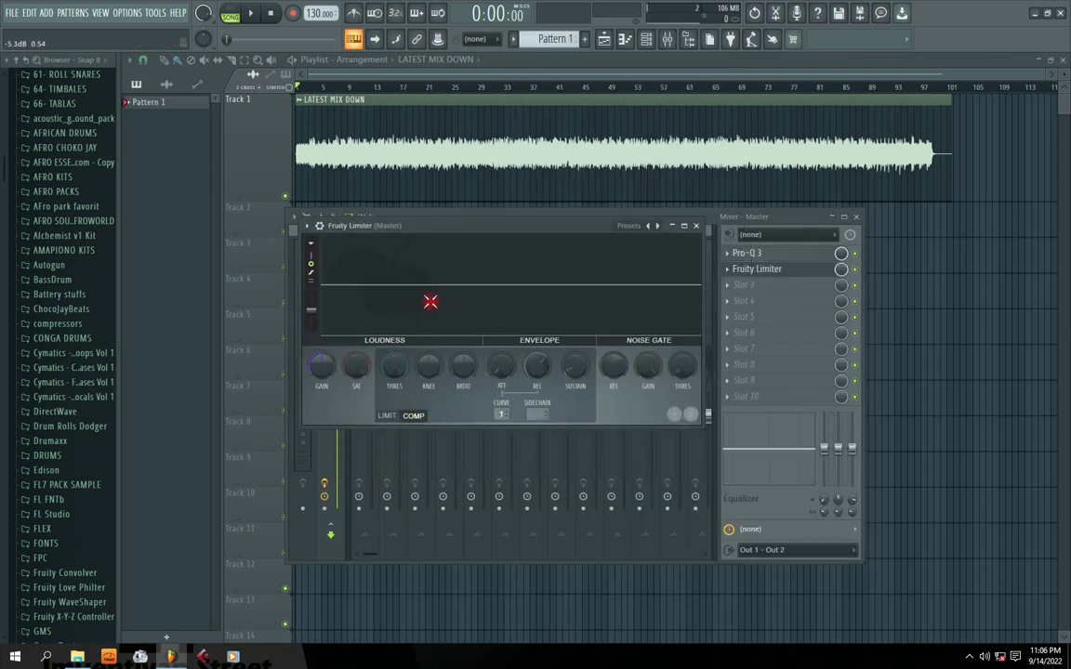
# Step: Audition the track and watch its level against Fruity Limiter's display
pyautogui.moveTo(464, 233); pyautogui.dragTo(476, 257)
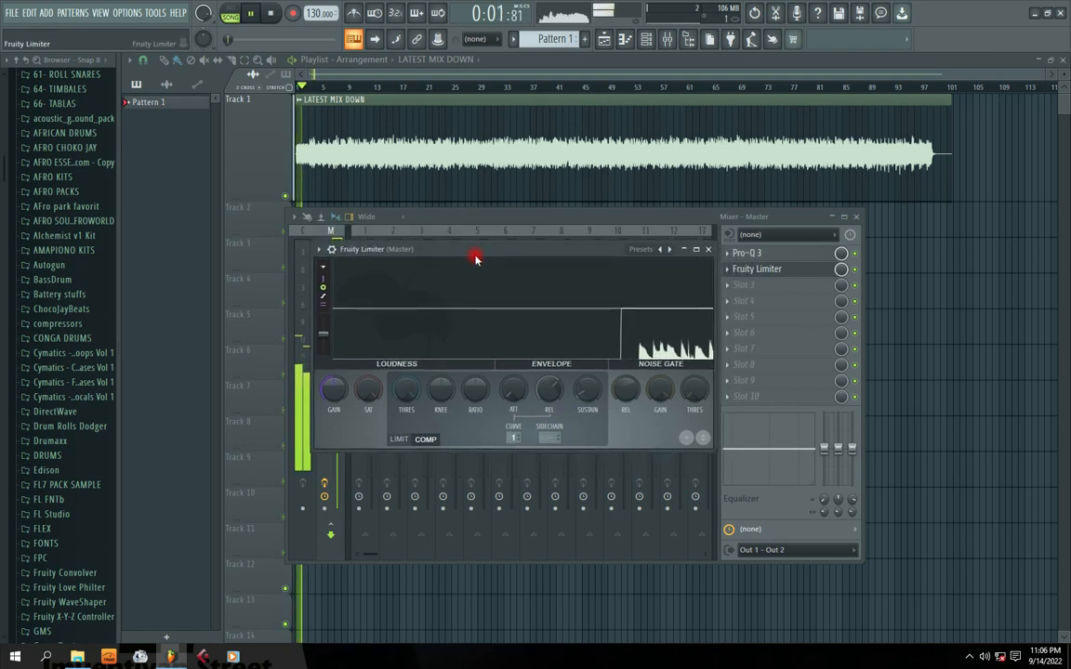
pyautogui.press('space')
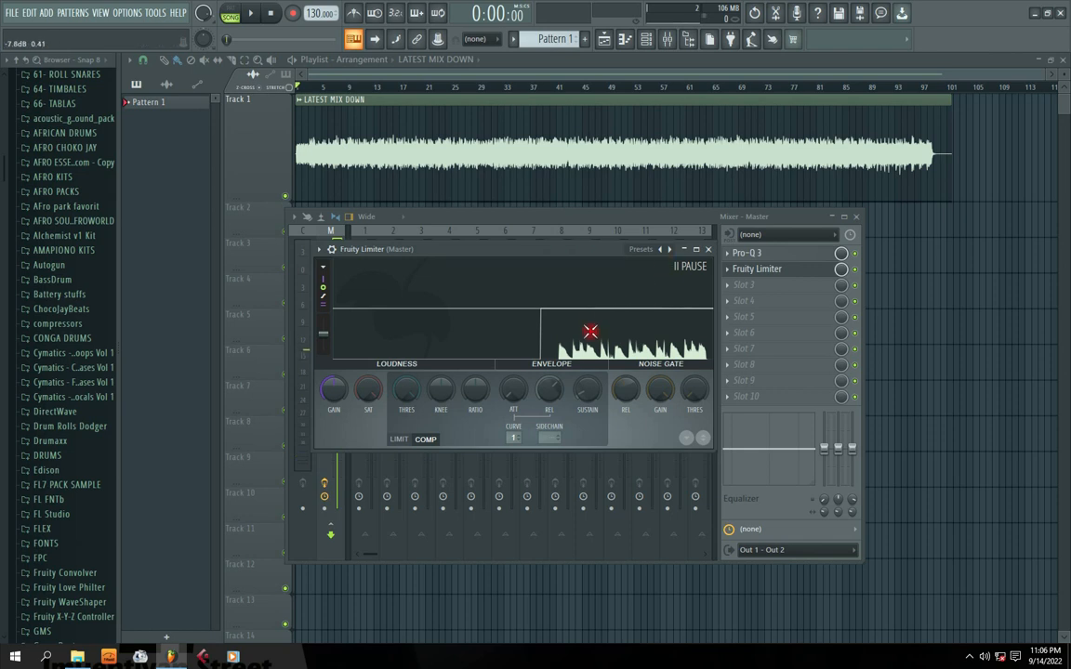
pyautogui.press('space')
pyautogui.moveTo(490, 248); pyautogui.dragTo(507, 247)
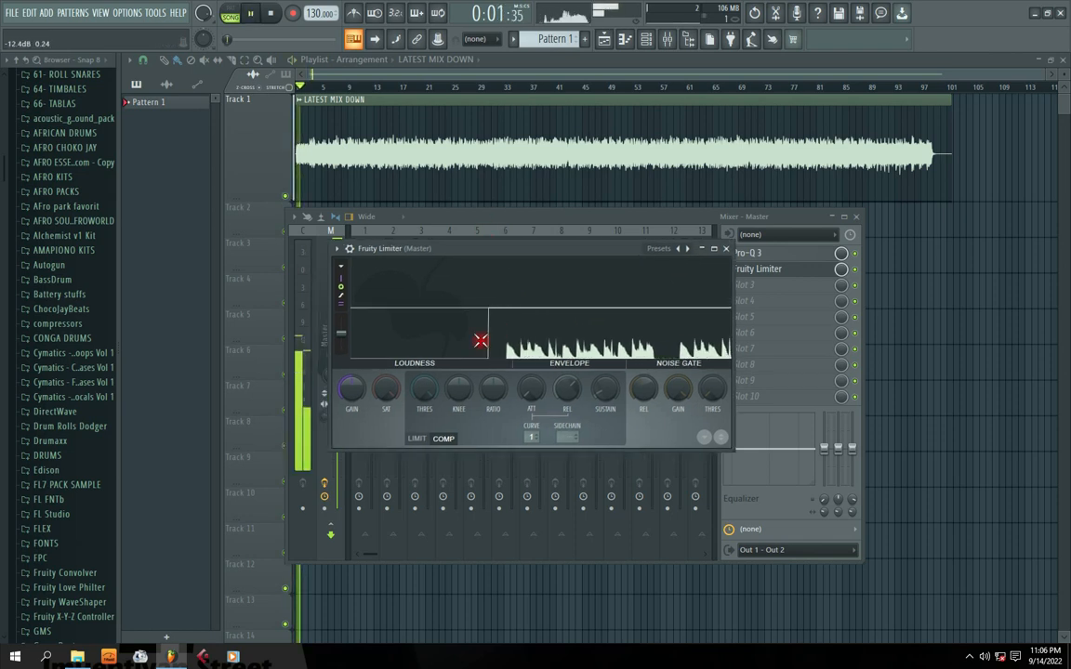
pyautogui.press('space')
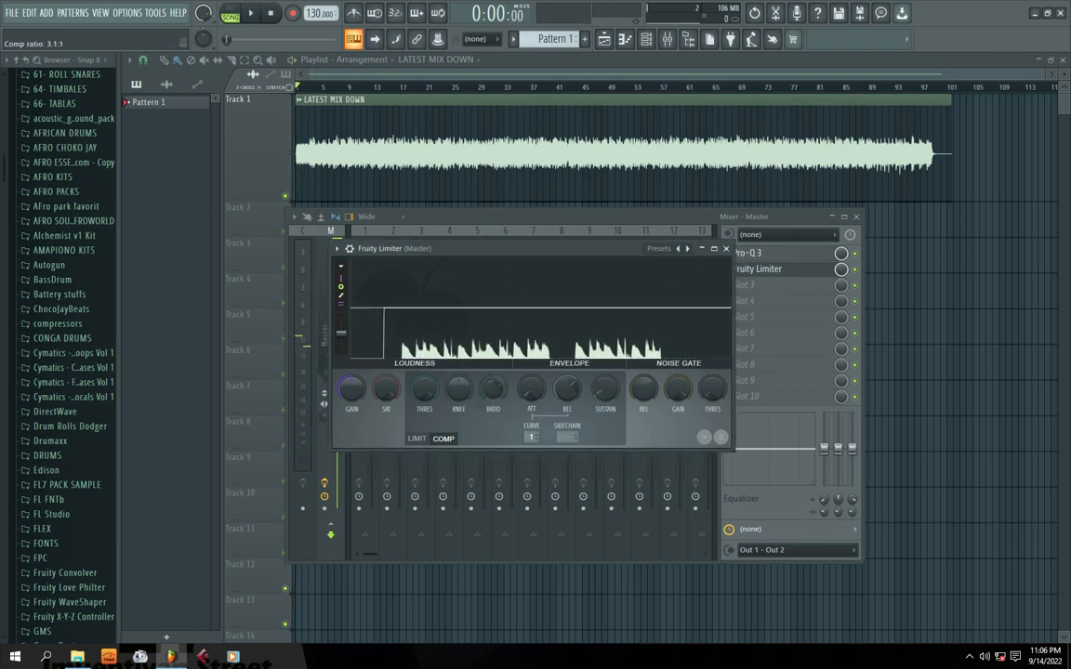
# Step: Set Fruity Limiter's compression ratio to about 3.1:1 and lower its threshold past -9.8 dB while auditioning the track
pyautogui.moveTo(424, 389); pyautogui.dragTo(424, 418)
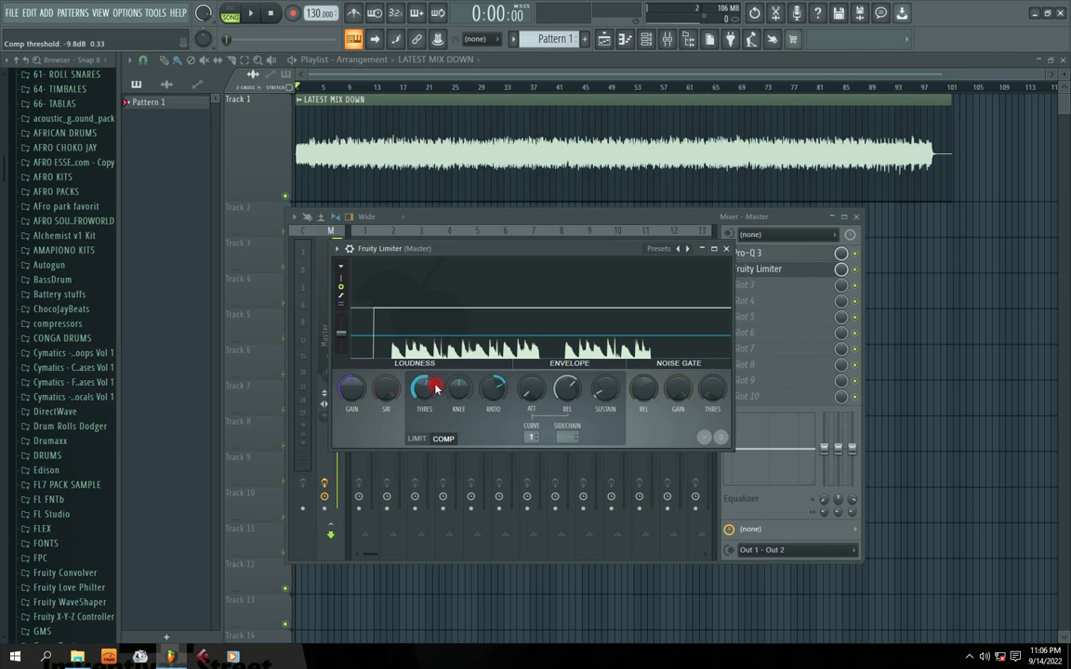
pyautogui.press('space')
pyautogui.moveTo(425, 389); pyautogui.dragTo(425, 416)
pyautogui.press('space')
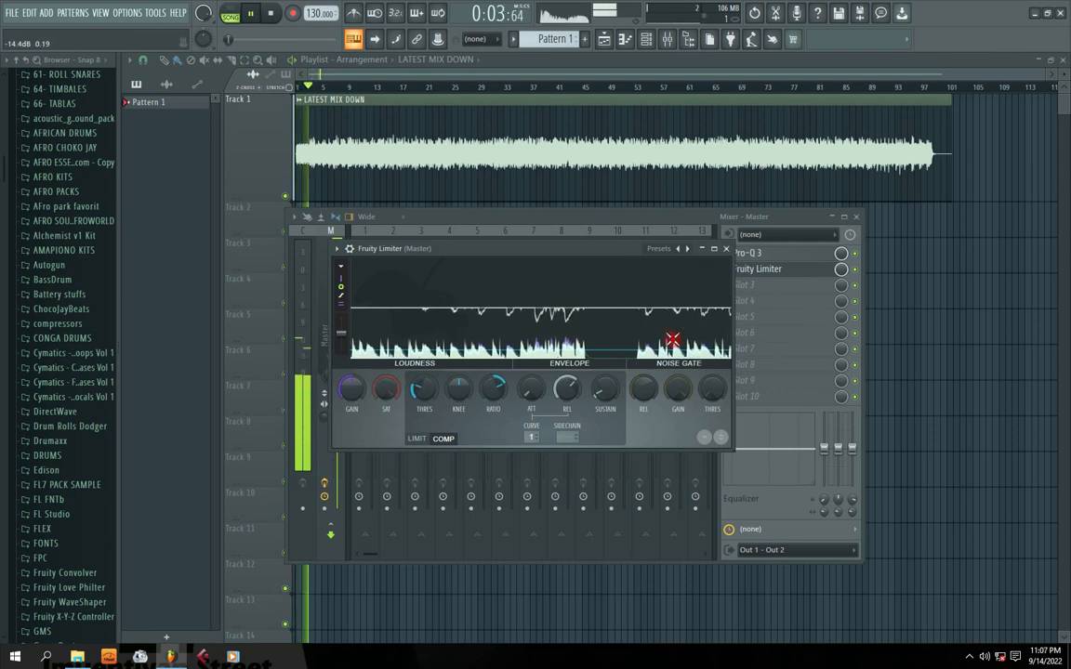
# Step: Compare the playing track with Fruity Limiter bypassed and enabled, reposition the mixer and stop playback
pyautogui.click(855, 269)
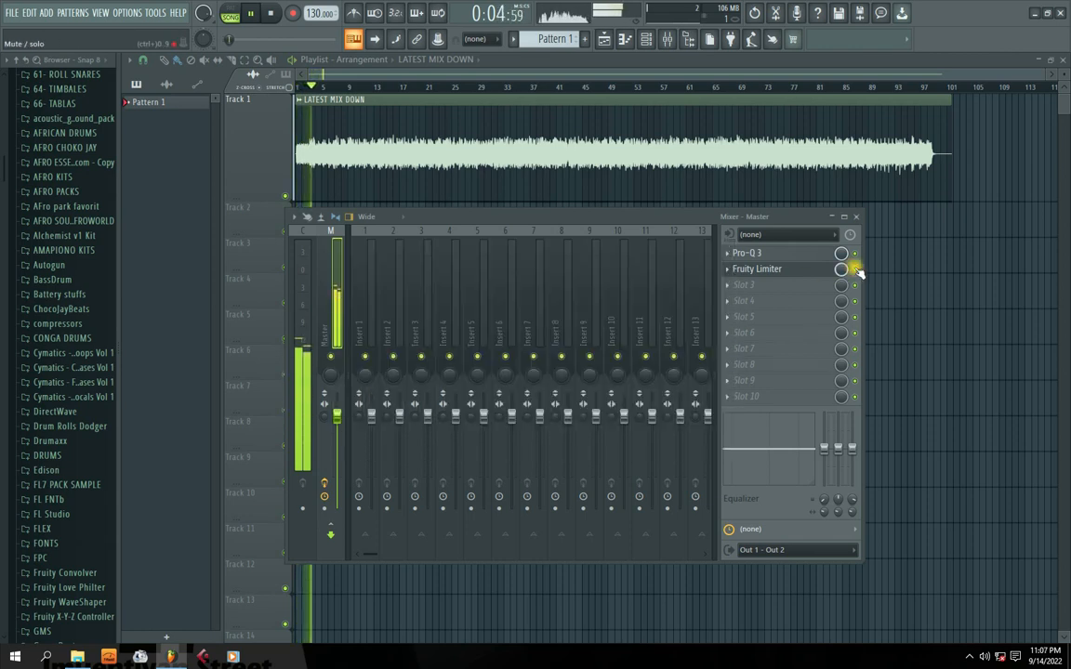
pyautogui.click(768, 271)
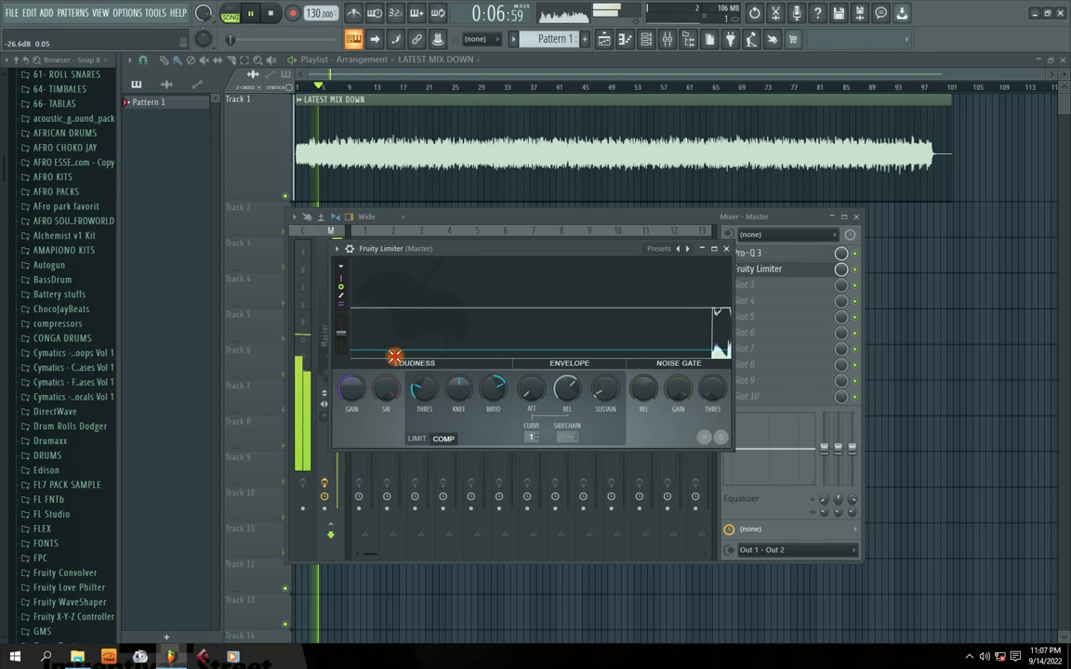
pyautogui.click(855, 271)
pyautogui.moveTo(635, 220); pyautogui.dragTo(650, 223)
pyautogui.moveTo(508, 219); pyautogui.dragTo(545, 208)
pyautogui.press('space')
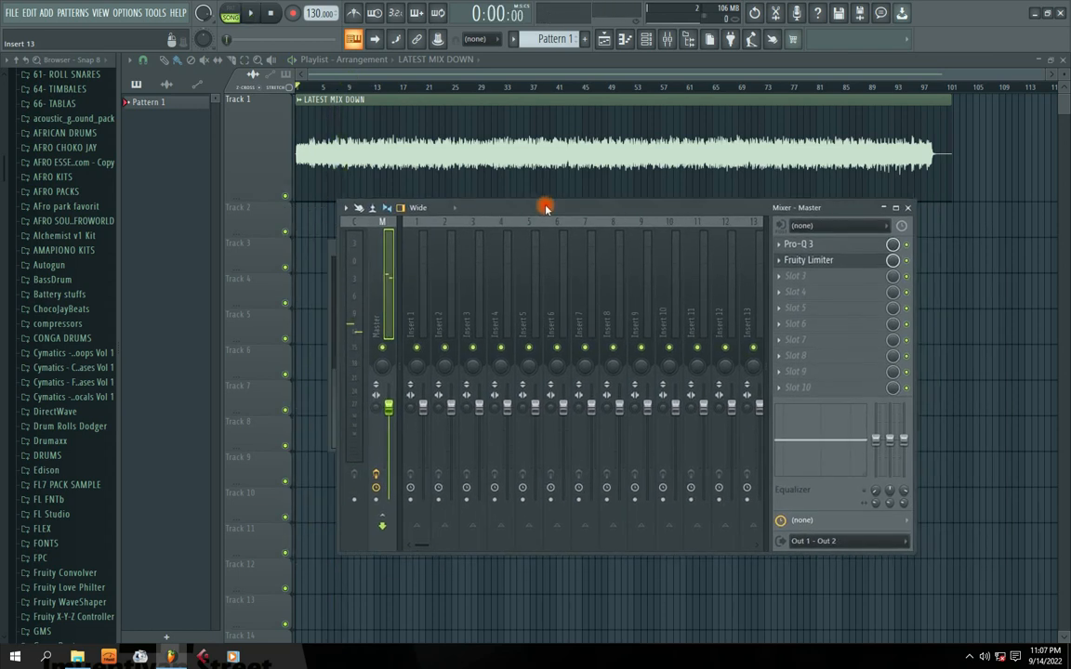
# Step: Load TR5 Saturator X into slot 3 of the master channel and briefly audition the track through it
pyautogui.click(781, 279)
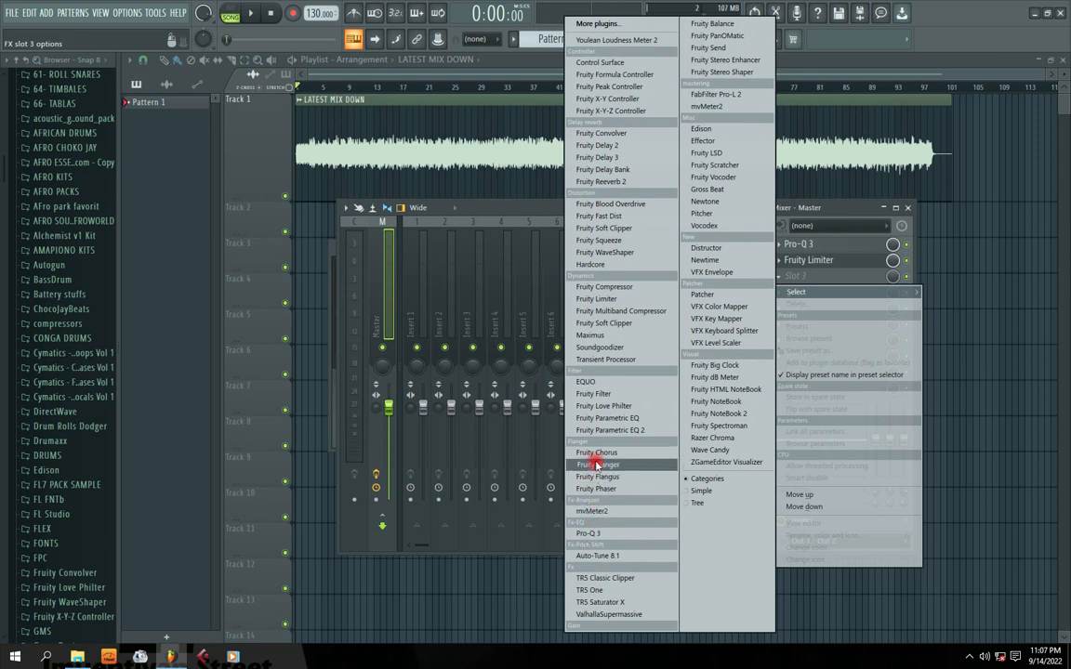
pyautogui.click(584, 603)
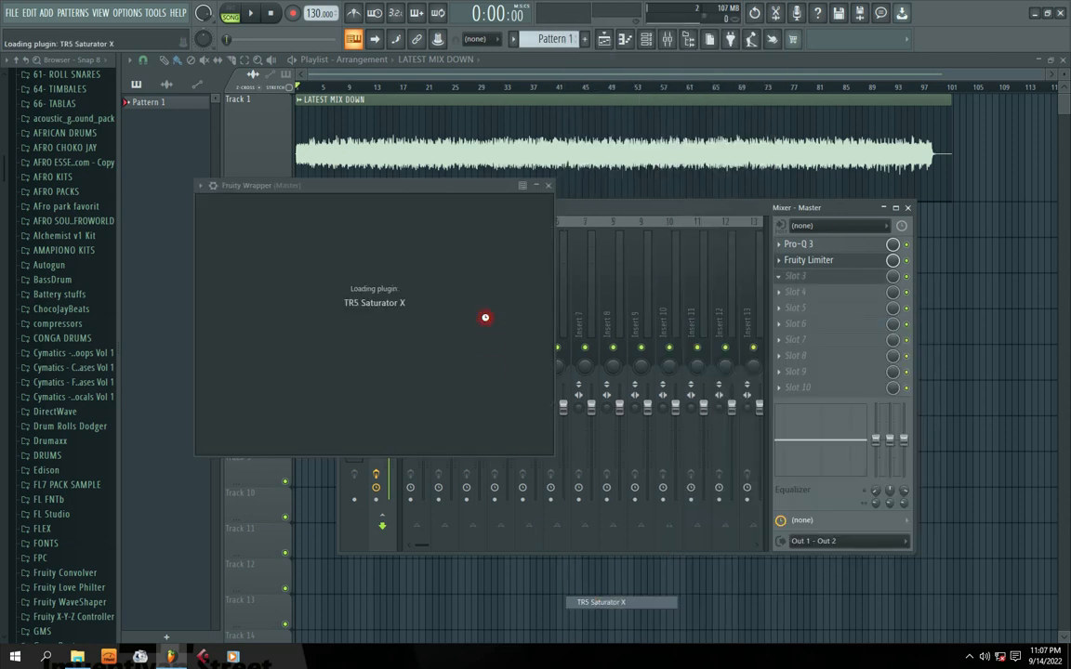
pyautogui.moveTo(371, 190); pyautogui.dragTo(442, 201)
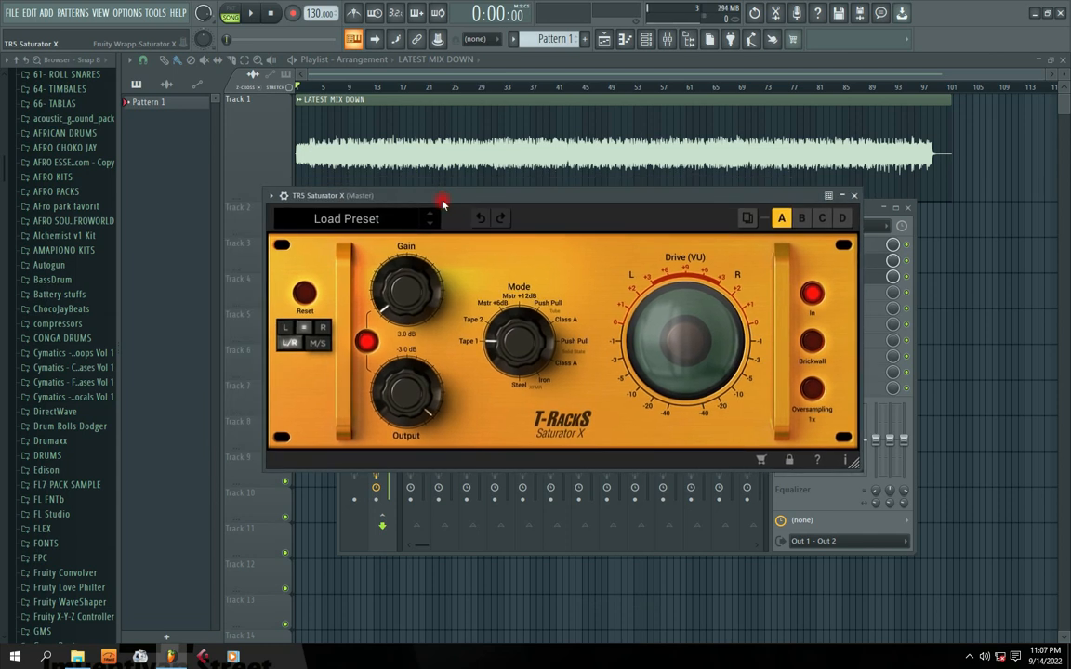
pyautogui.press('space')
pyautogui.moveTo(443, 200); pyautogui.dragTo(375, 211)
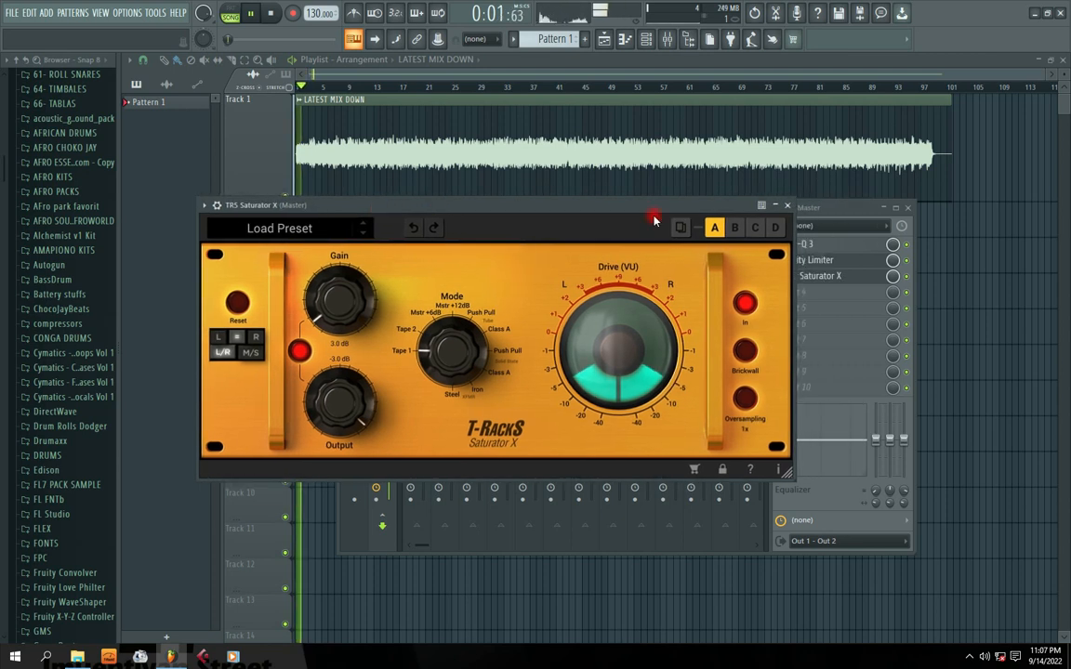
pyautogui.press('space')
# Step: Close the saturator's window and play the track while toggling its slot to compare the sound
pyautogui.click(788, 205)
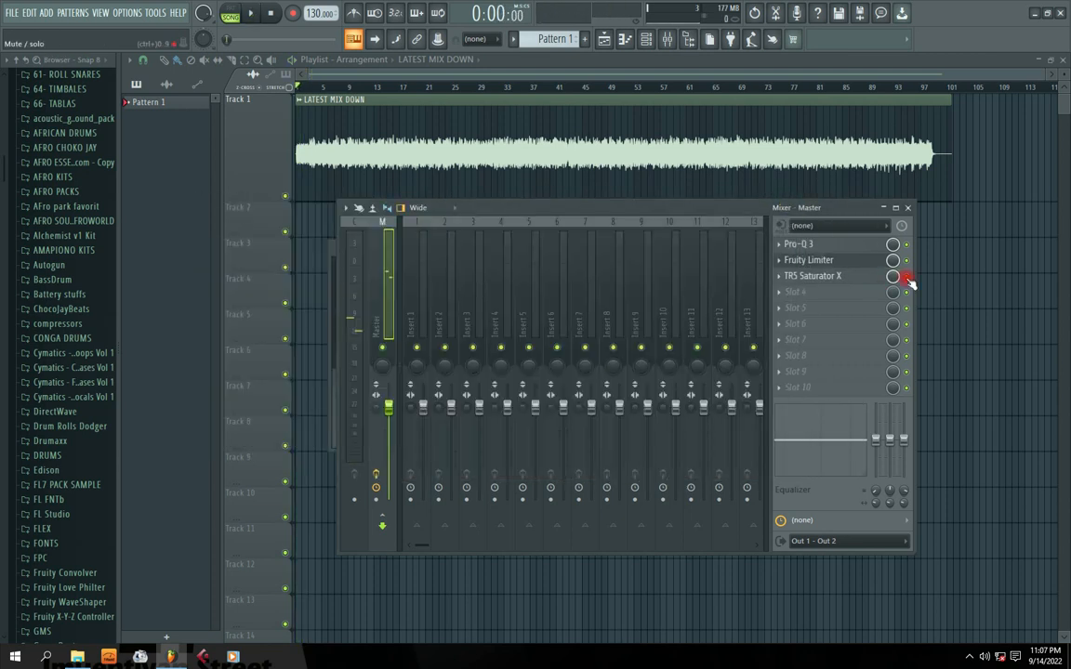
pyautogui.press('space')
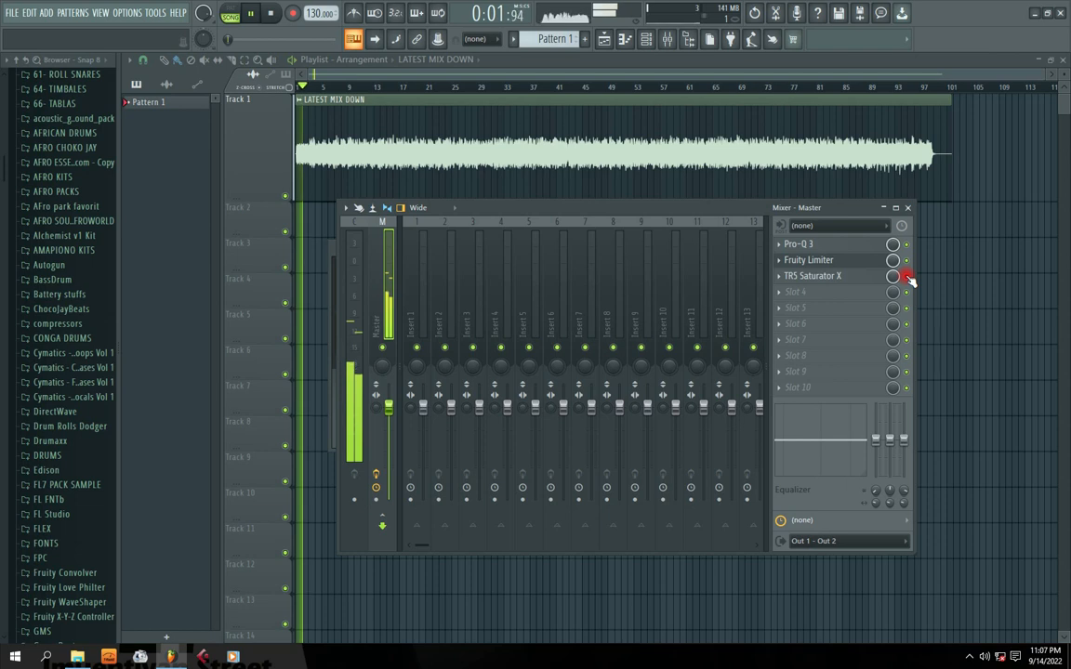
pyautogui.click(908, 277)
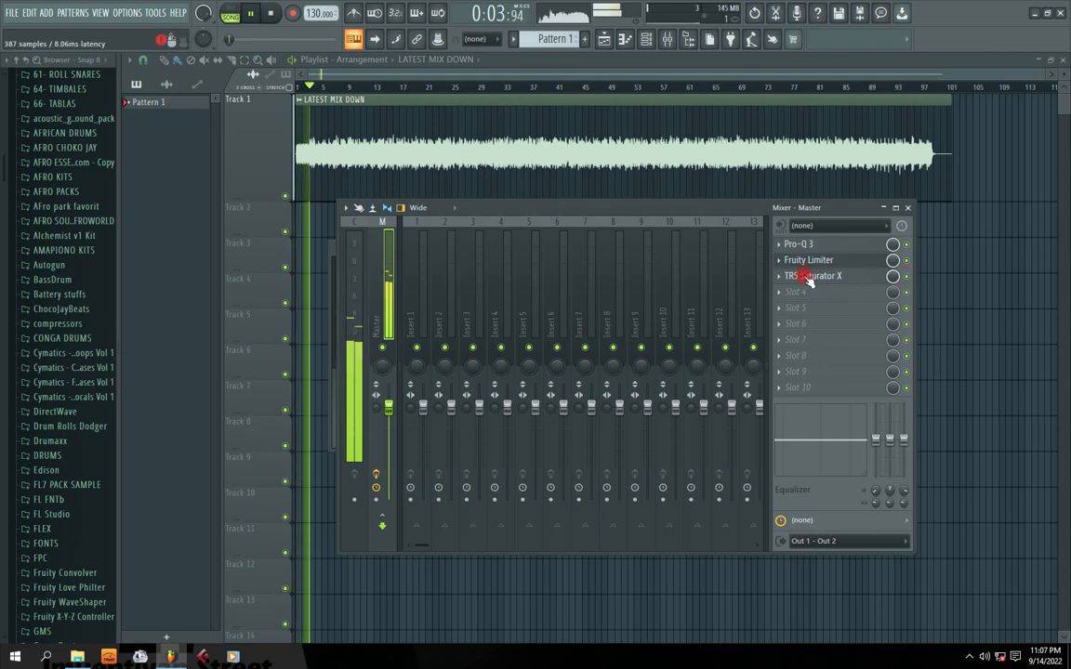
# Step: Set TR5 Saturator X to Tape 2 mode with 1.8 dB gain and -1.8 dB output, and close its window
pyautogui.click(809, 276)
pyautogui.click(450, 350)
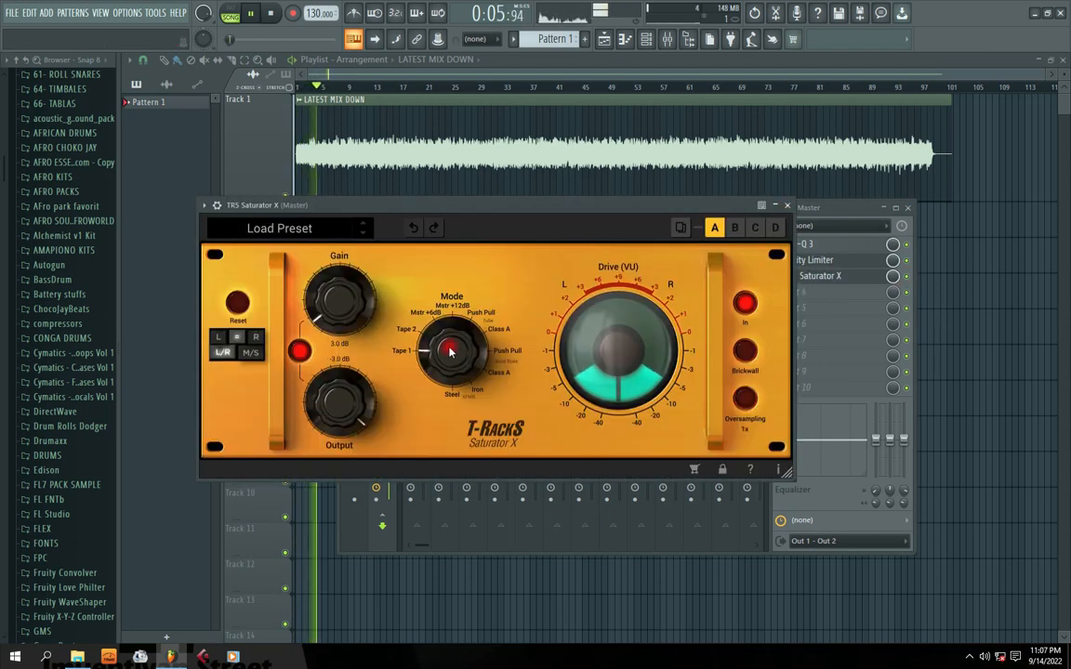
pyautogui.moveTo(448, 342); pyautogui.dragTo(448, 336)
pyautogui.moveTo(346, 306); pyautogui.dragTo(340, 314)
pyautogui.click(416, 339)
pyautogui.moveTo(455, 355); pyautogui.dragTo(448, 348)
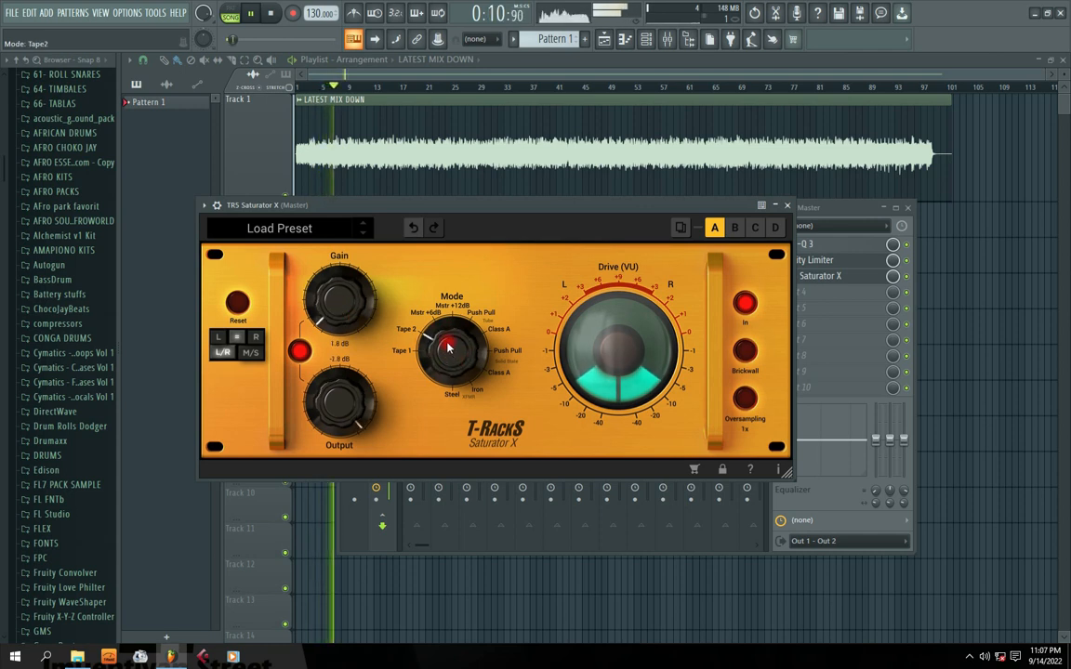
pyautogui.click(786, 204)
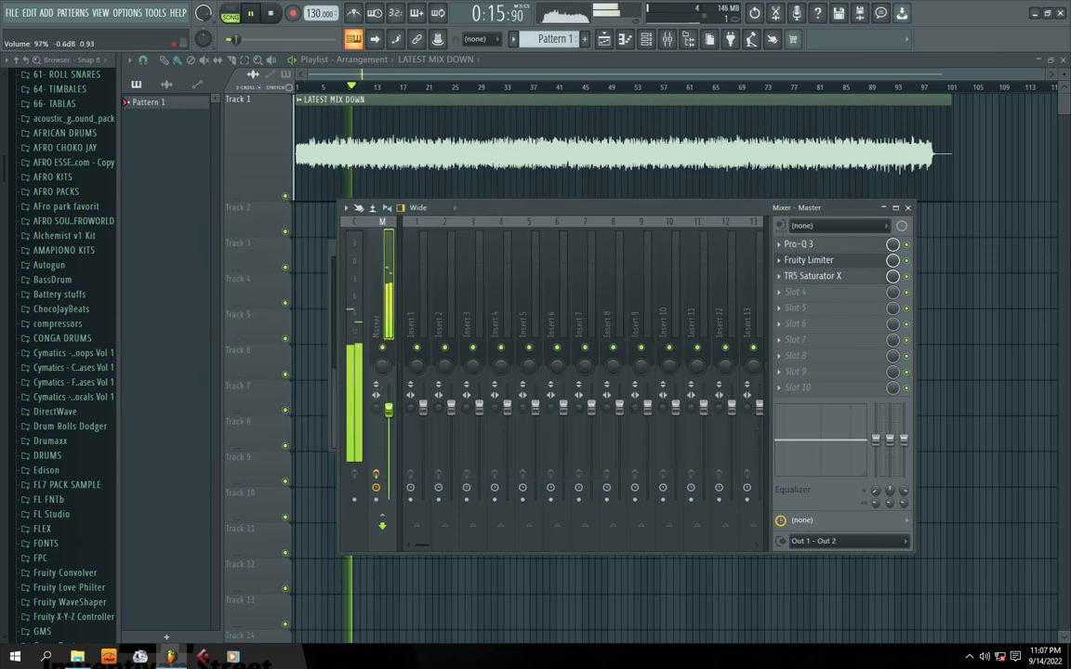
# Step: Listen to the saturated mix, stop playback and review the TR5 Saturator X settings
pyautogui.moveTo(609, 209); pyautogui.dragTo(583, 209)
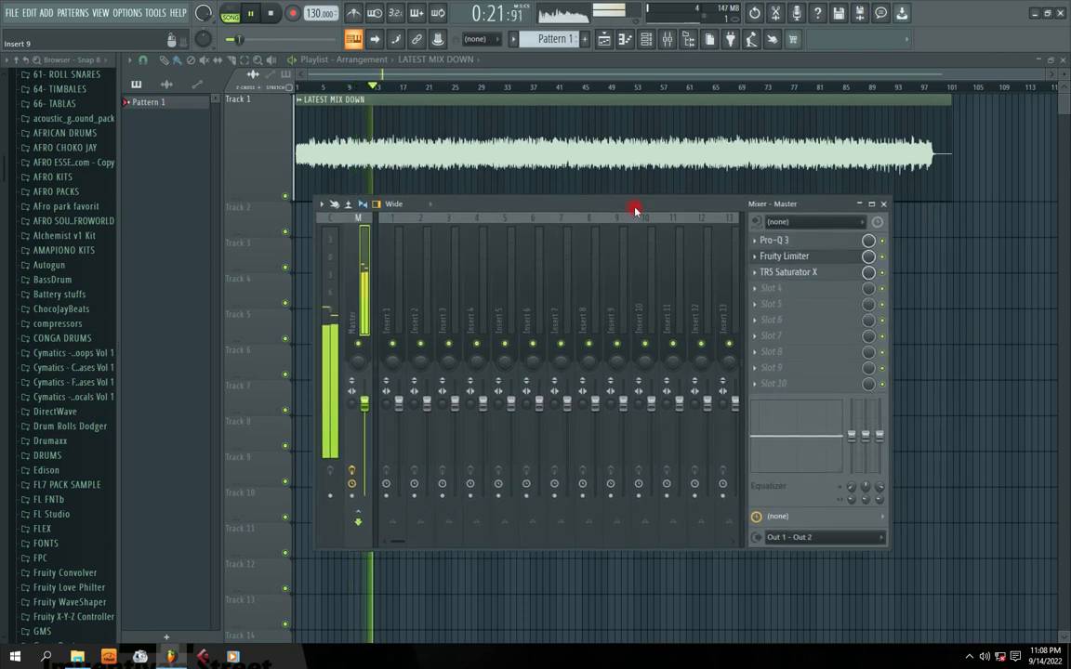
pyautogui.press('space')
pyautogui.click(791, 271)
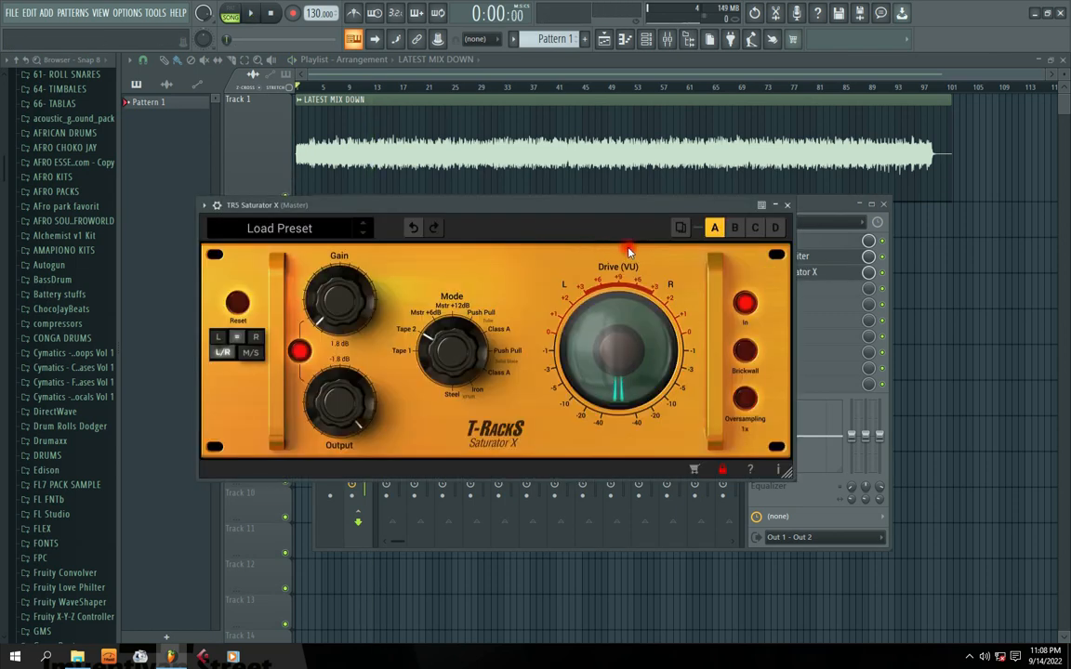
pyautogui.click(791, 205)
# Step: Load Maximus into slot 4 of the master channel and close its window
pyautogui.click(758, 294)
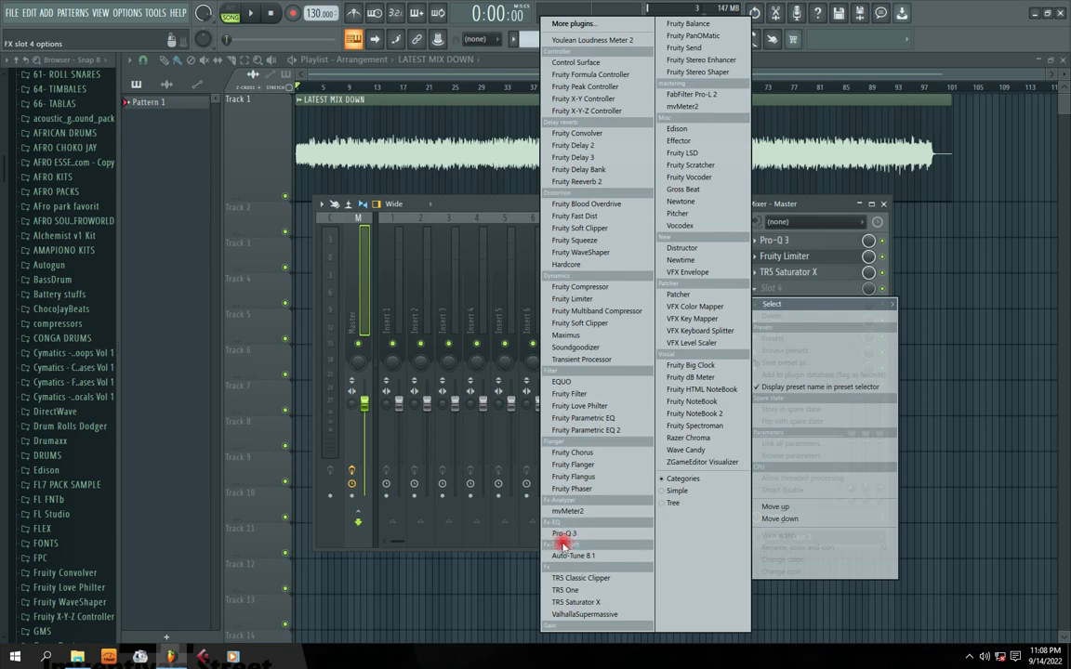
pyautogui.click(811, 212)
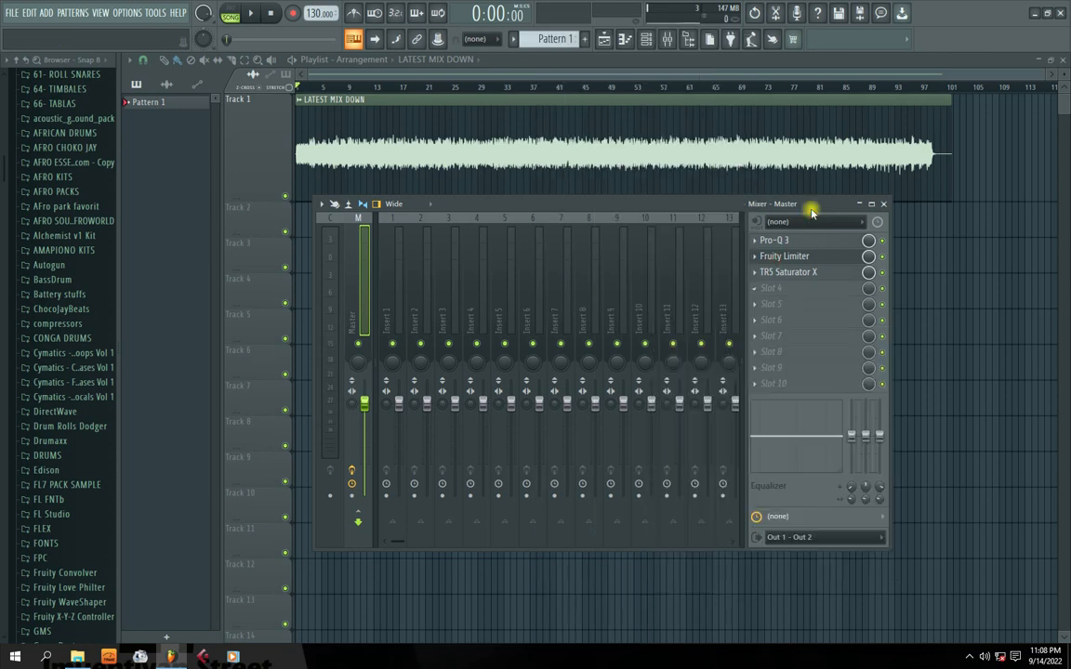
pyautogui.click(759, 292)
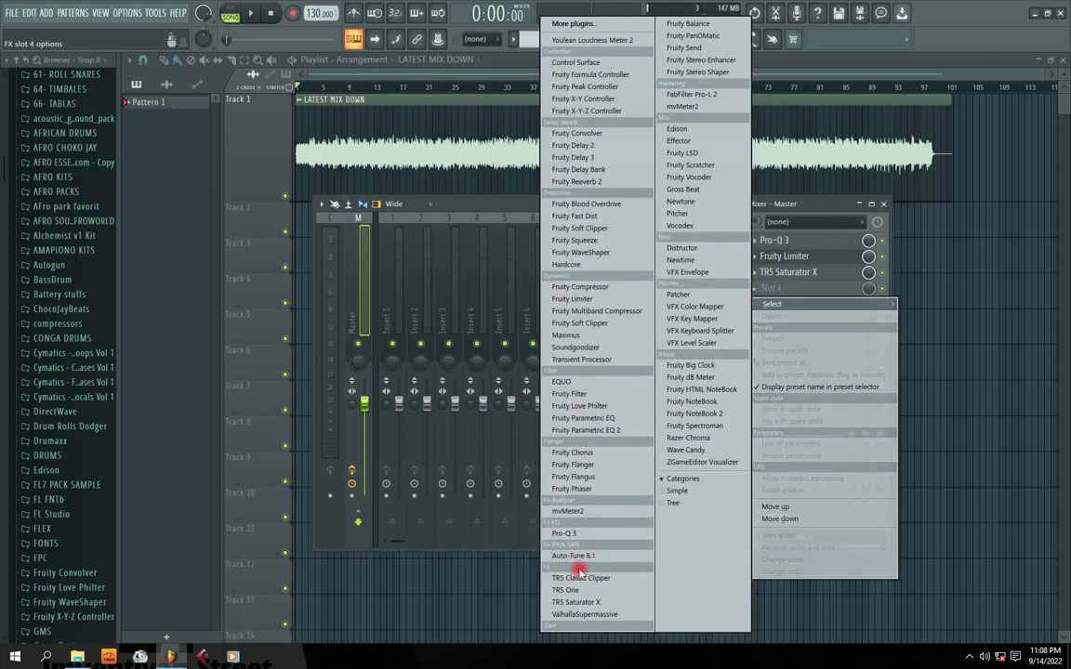
pyautogui.click(583, 336)
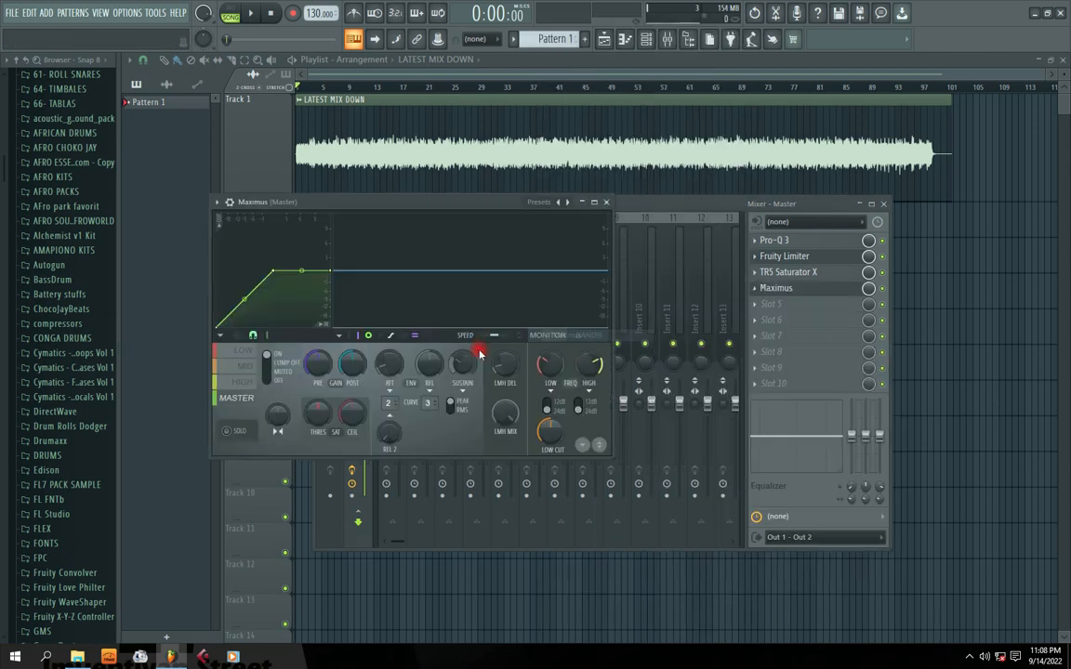
pyautogui.click(606, 203)
# Step: Replace Maximus in slot 4 of the master channel with Fruity Limiter and play the track briefly through it
pyautogui.click(755, 288)
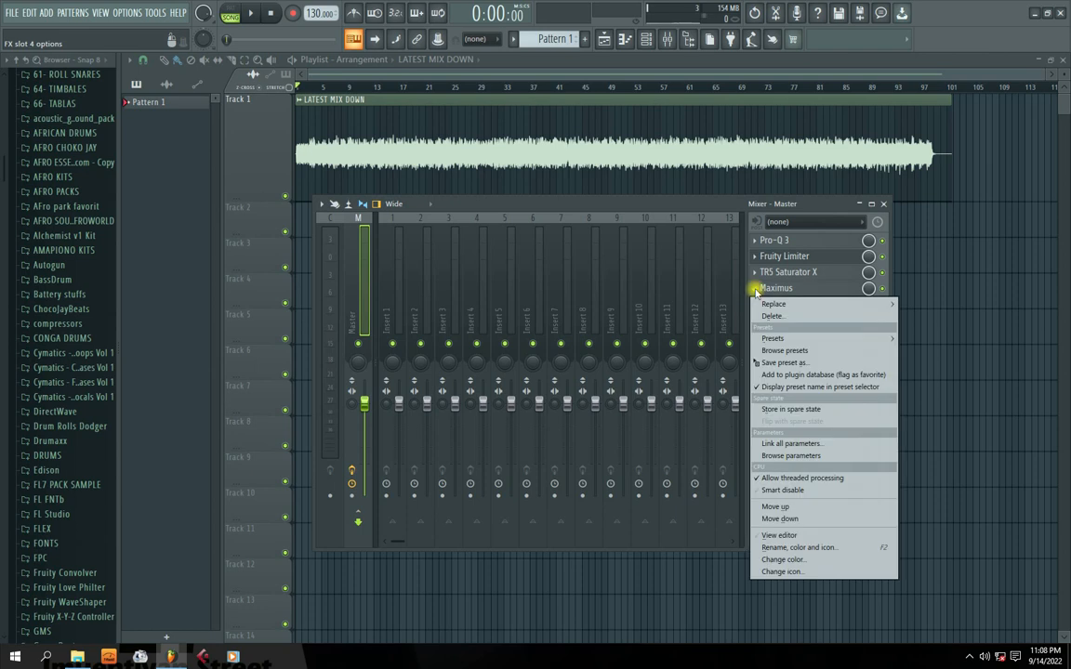
pyautogui.moveTo(772, 304)
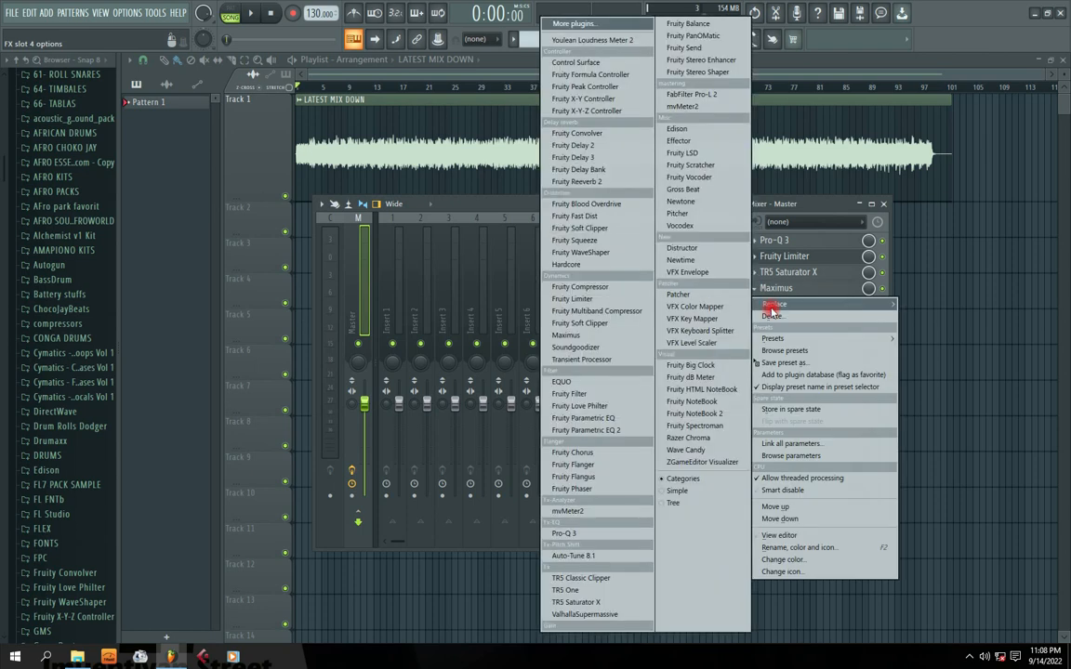
pyautogui.click(576, 301)
pyautogui.moveTo(406, 202); pyautogui.dragTo(595, 322)
pyautogui.press('space')
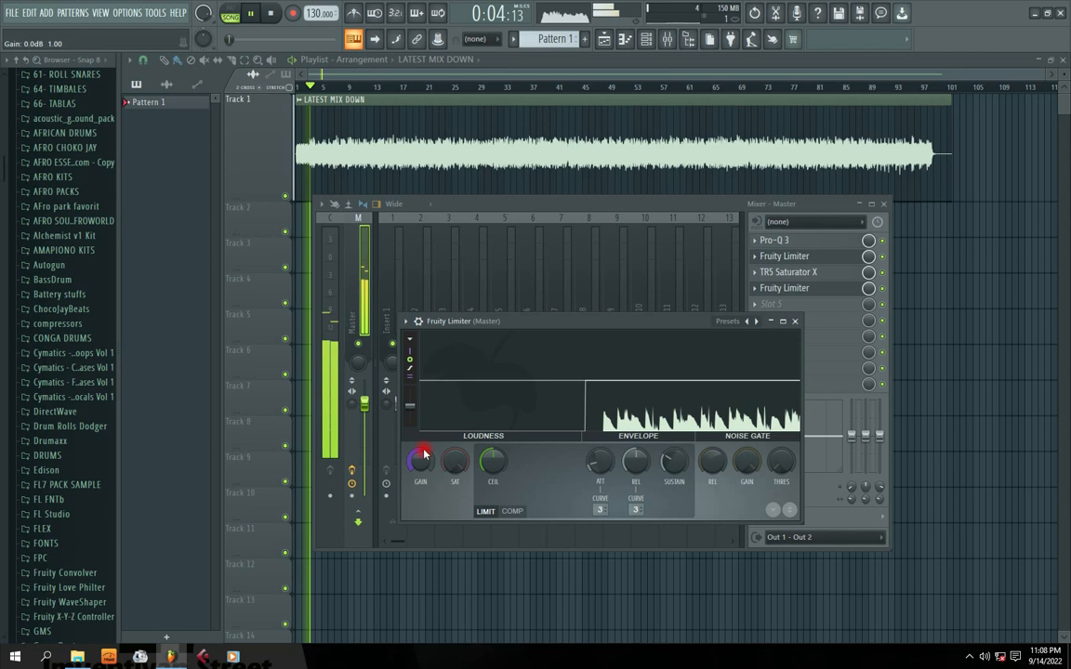
pyautogui.press('space')
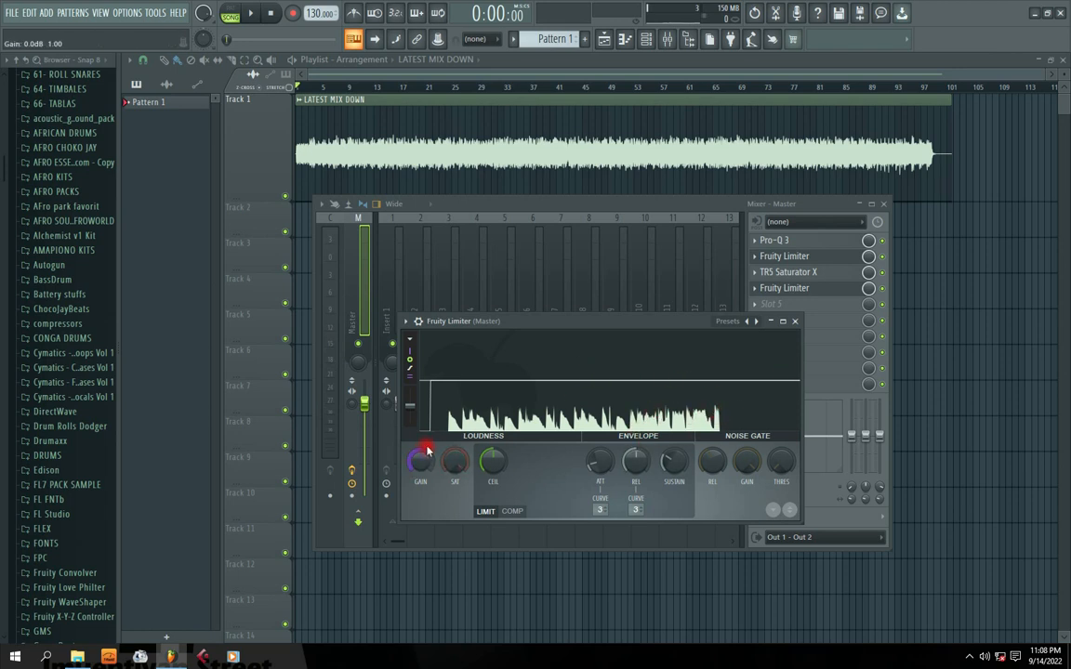
# Step: Raise the new Fruity Limiter's gain to about 10.3 dB while playing the track and checking the master level
pyautogui.press('space')
pyautogui.moveTo(420, 468); pyautogui.dragTo(420, 441)
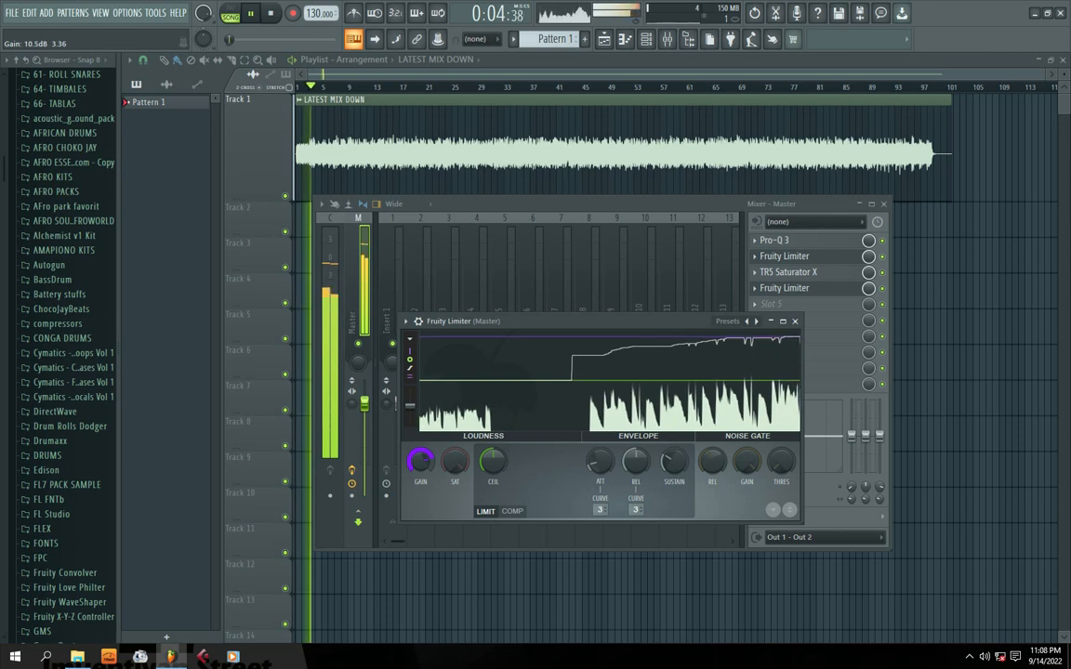
pyautogui.press('space')
pyautogui.press('space')
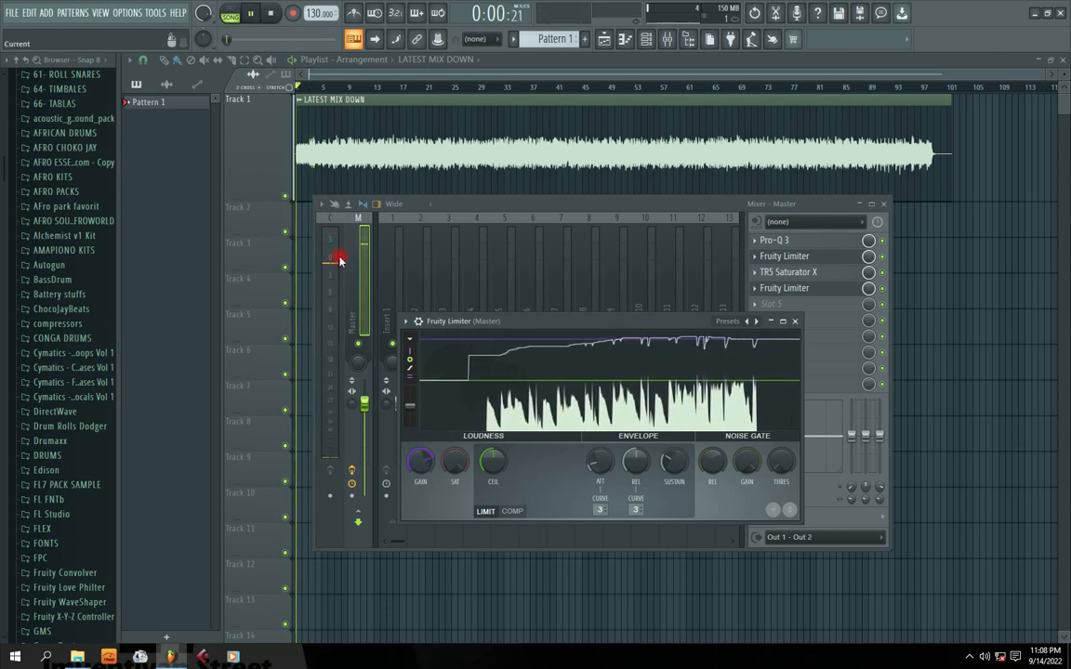
pyautogui.press('space')
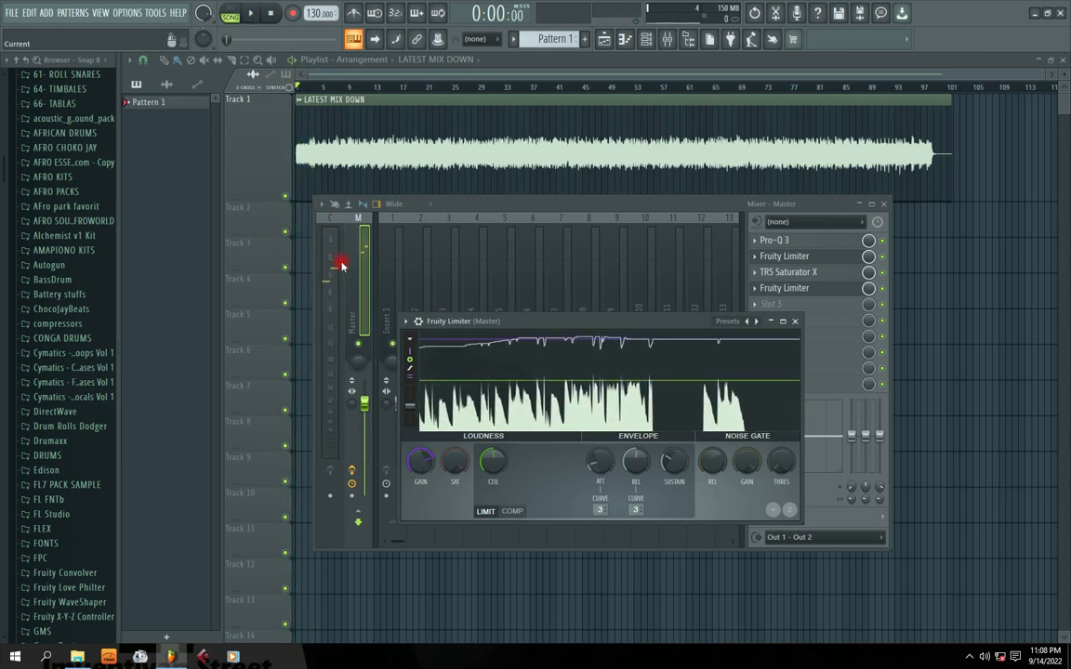
pyautogui.press('space')
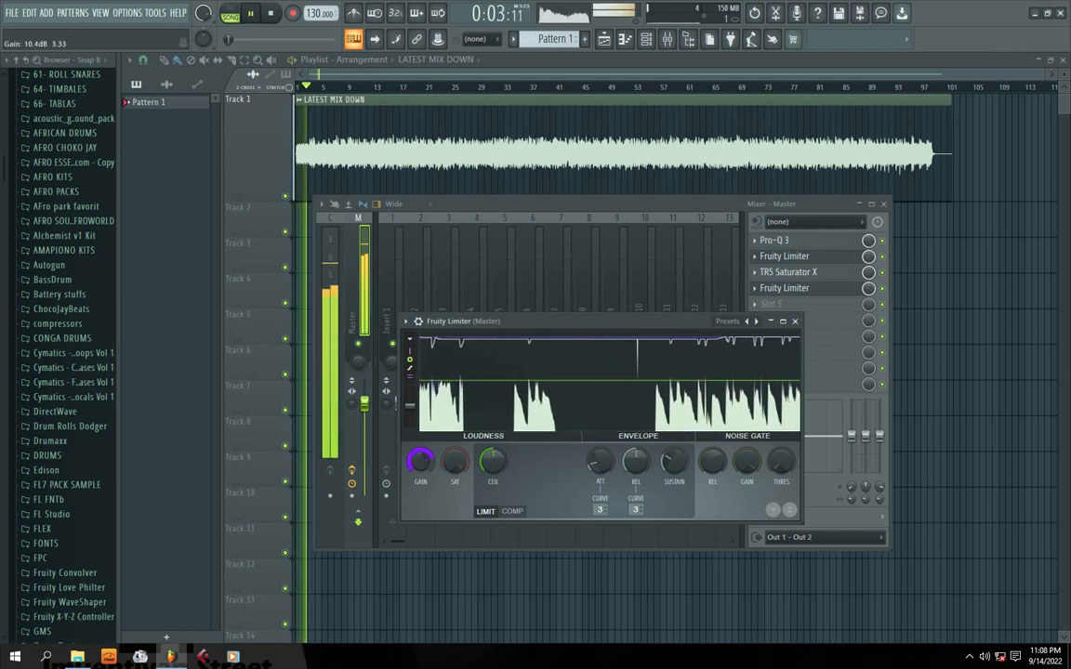
pyautogui.moveTo(420, 461); pyautogui.dragTo(420, 456)
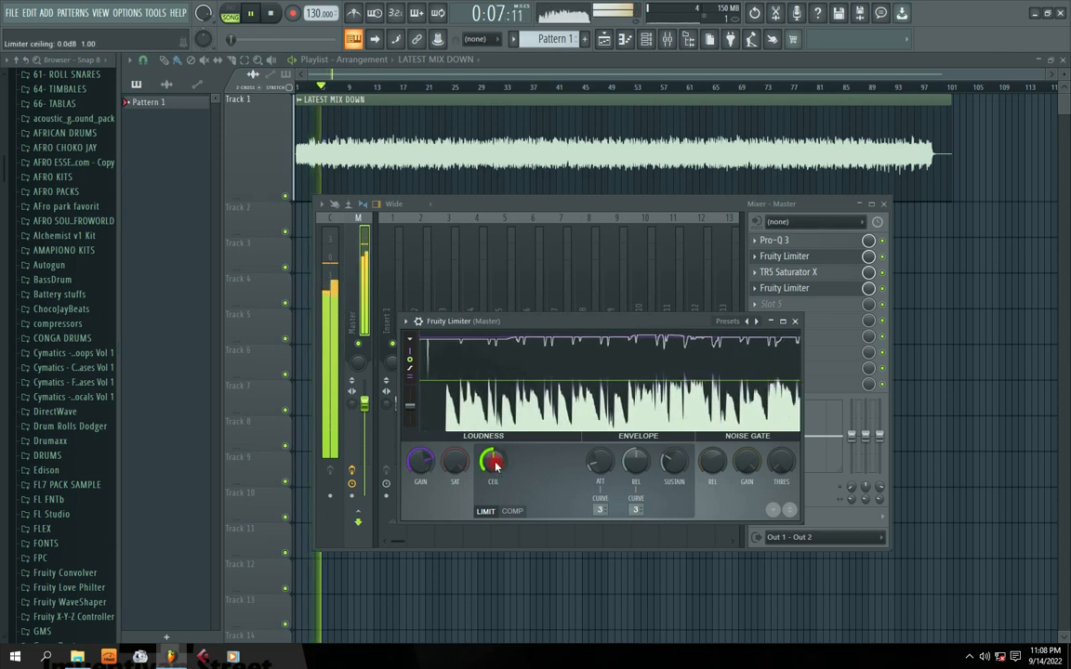
pyautogui.moveTo(557, 321); pyautogui.dragTo(533, 321)
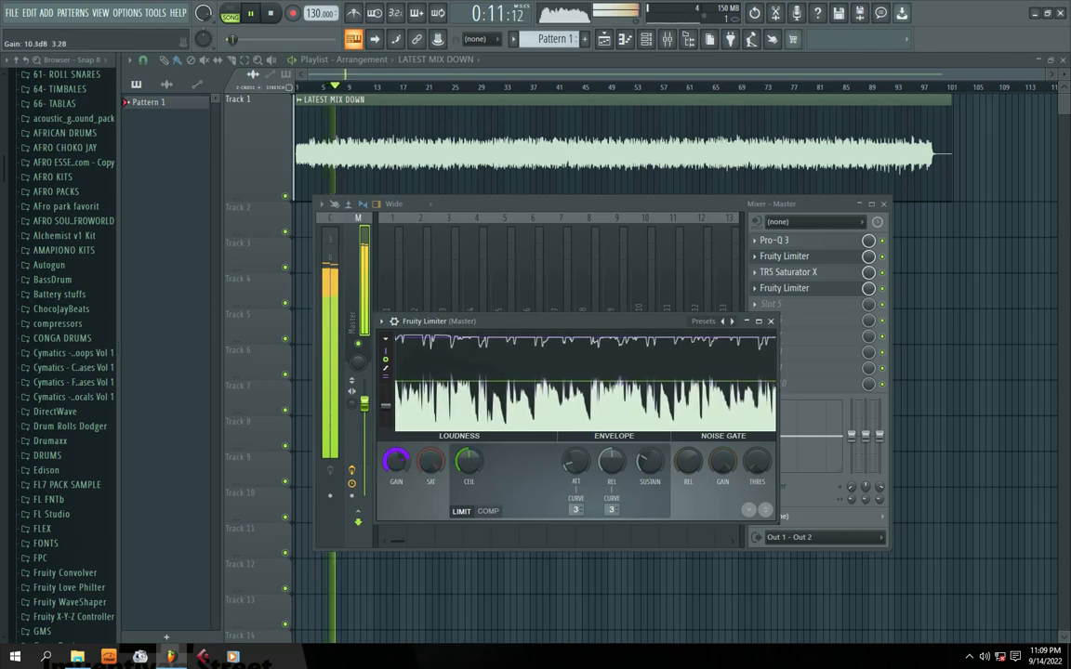
pyautogui.moveTo(398, 461); pyautogui.dragTo(398, 463)
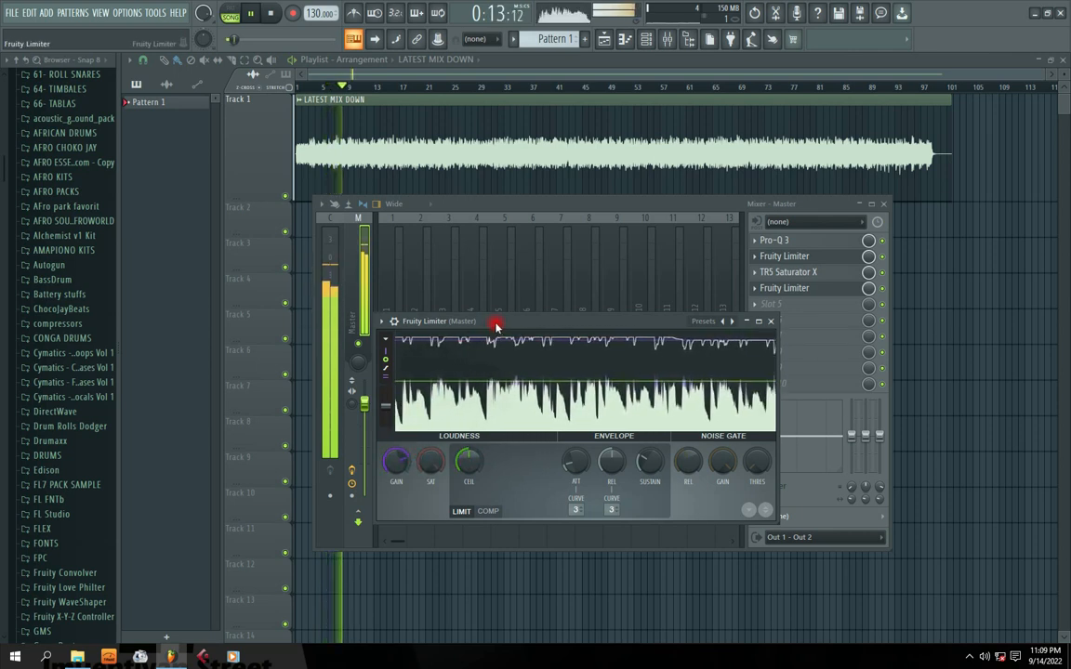
# Step: Set the slot 4 limiter's release time to about 6.98 ms while the track plays
pyautogui.moveTo(496, 325); pyautogui.dragTo(525, 327)
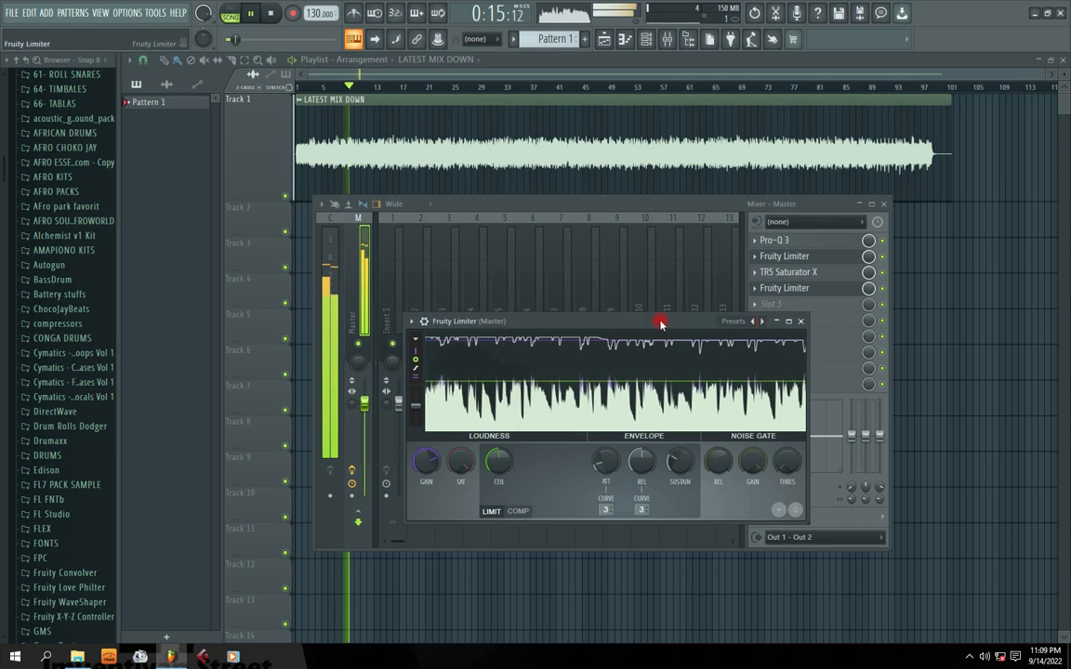
pyautogui.moveTo(661, 324); pyautogui.dragTo(618, 325)
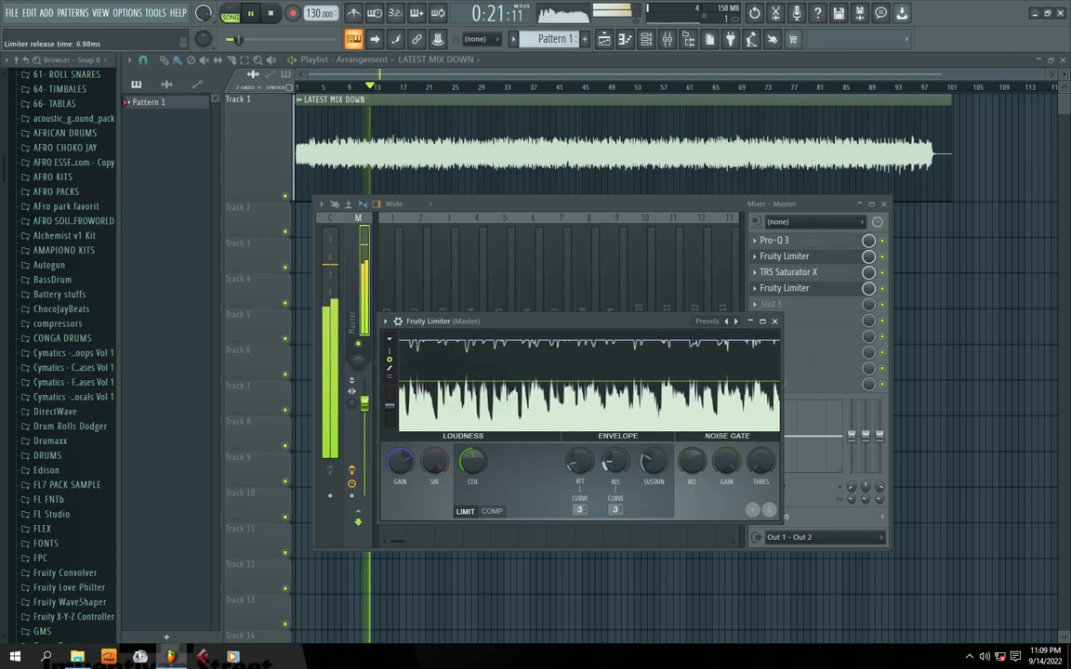
pyautogui.rightClick(613, 465)
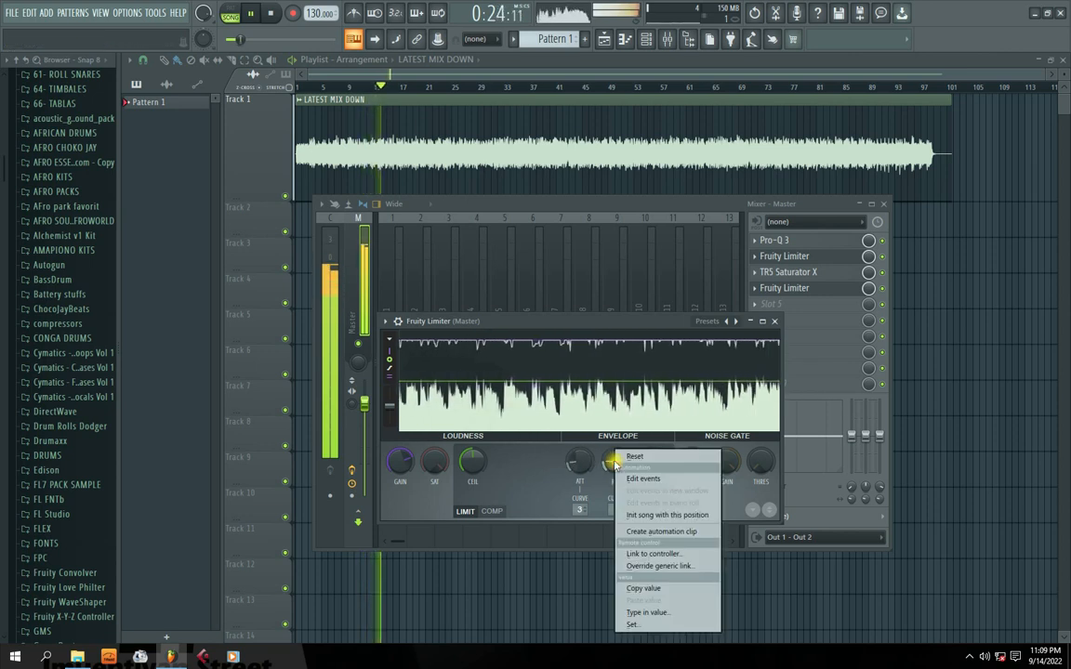
pyautogui.click(606, 322)
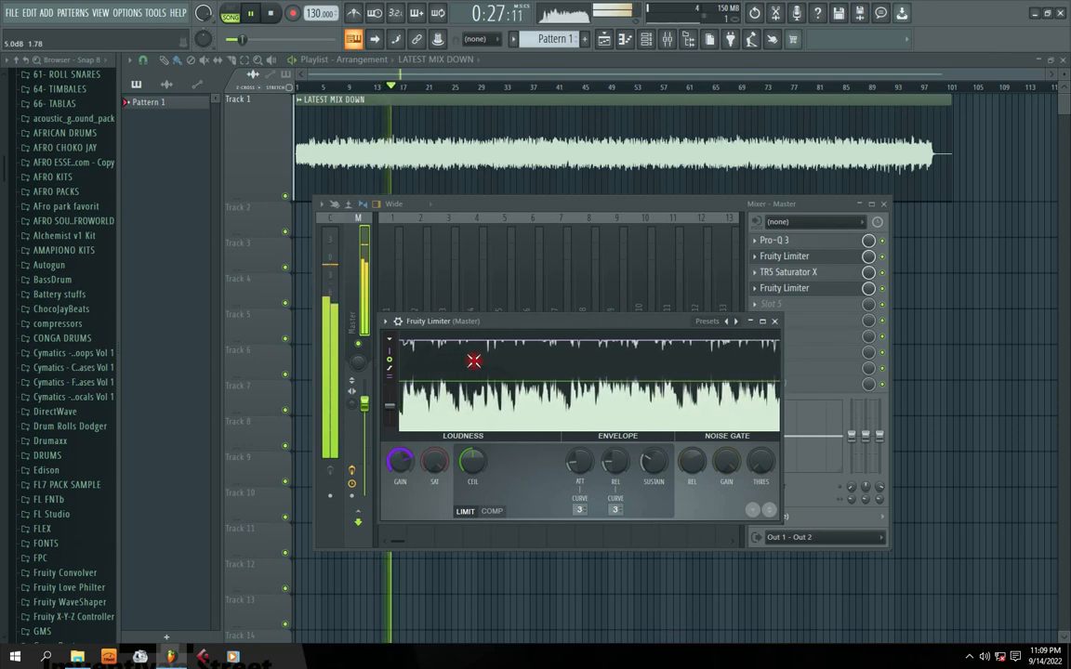
pyautogui.moveTo(493, 321); pyautogui.dragTo(549, 312)
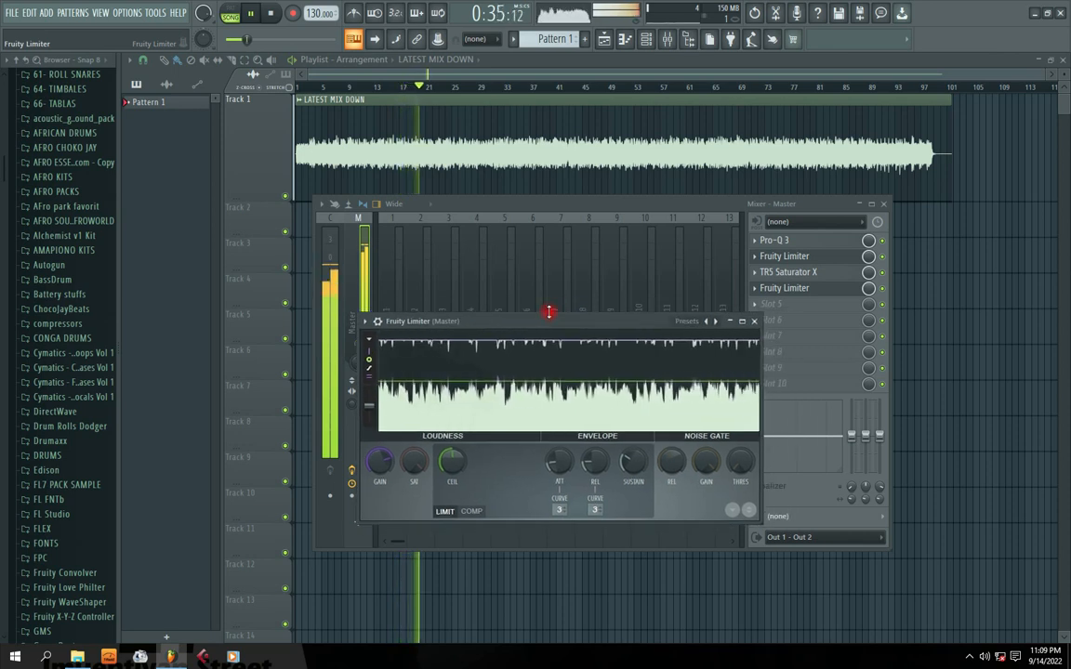
# Step: Set the limiter's soft saturation threshold to about -1.4 dB, stop playback and close its window
pyautogui.moveTo(414, 462); pyautogui.dragTo(415, 422)
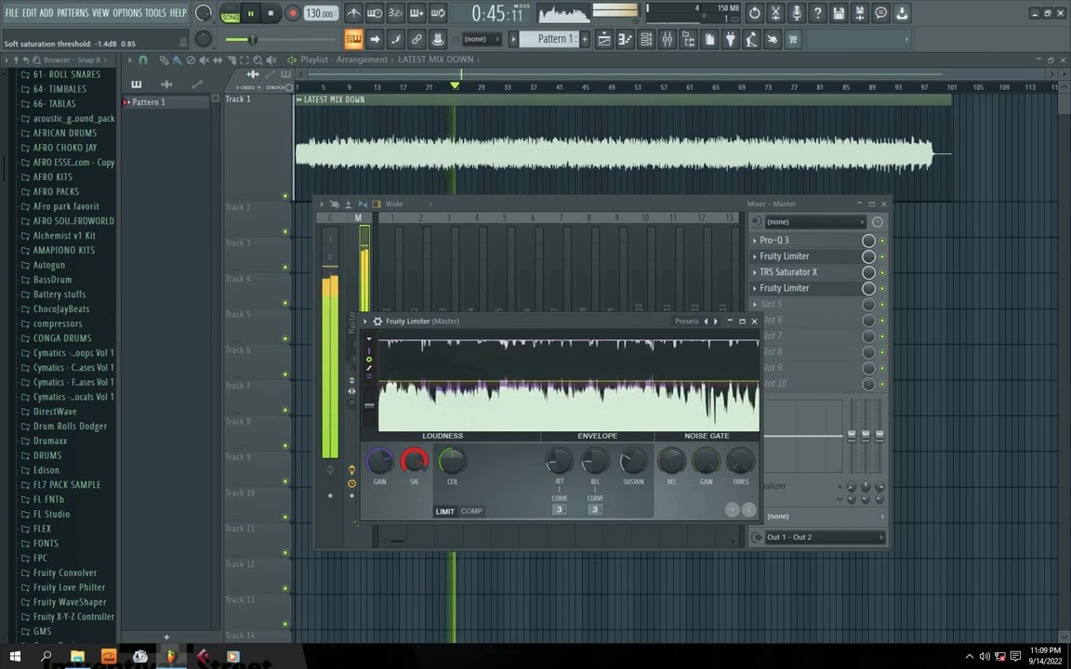
pyautogui.moveTo(500, 324); pyautogui.dragTo(512, 325)
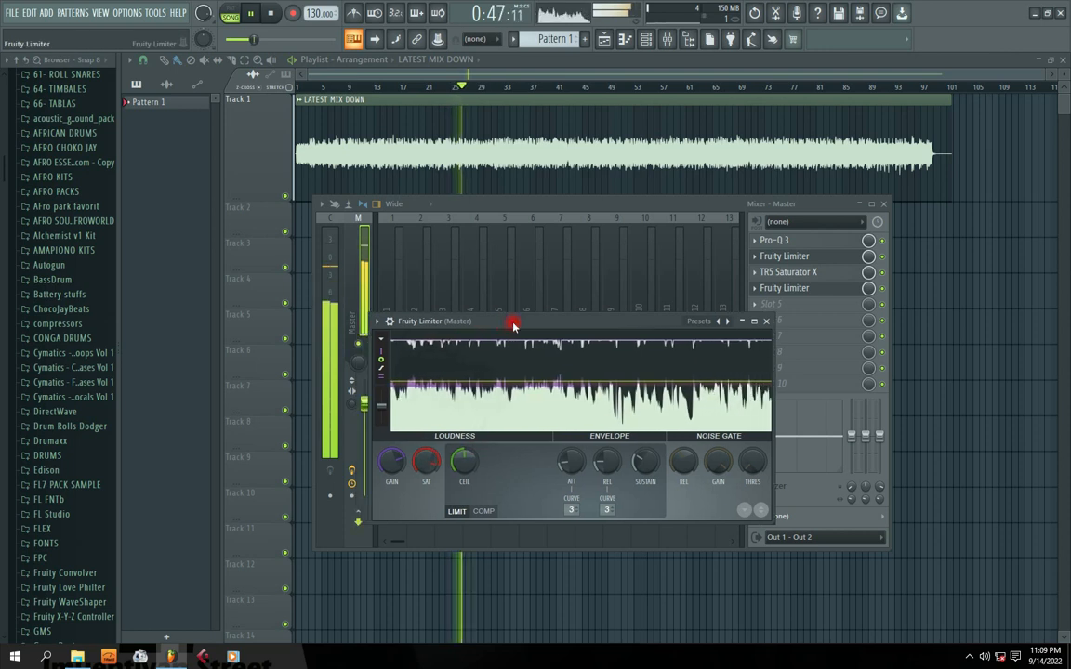
pyautogui.press('space')
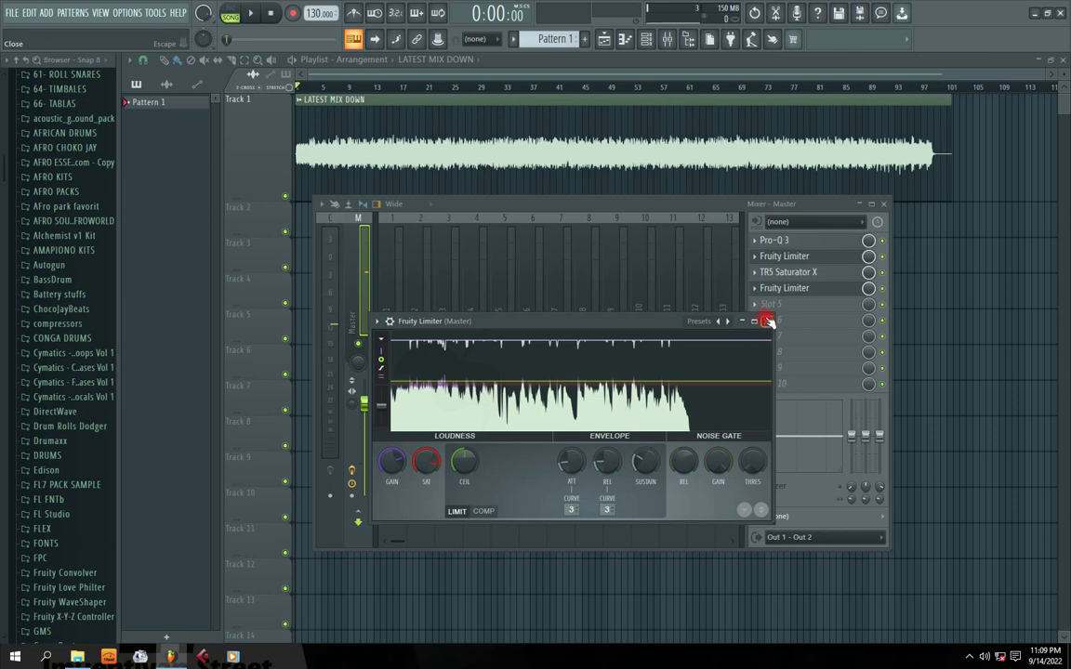
pyautogui.click(766, 322)
# Step: Review the Fruity Limiter set to compression mode and rearrange its window and the mixer
pyautogui.moveTo(566, 209); pyautogui.dragTo(619, 332)
pyautogui.click(564, 306)
pyautogui.moveTo(545, 248); pyautogui.dragTo(504, 164)
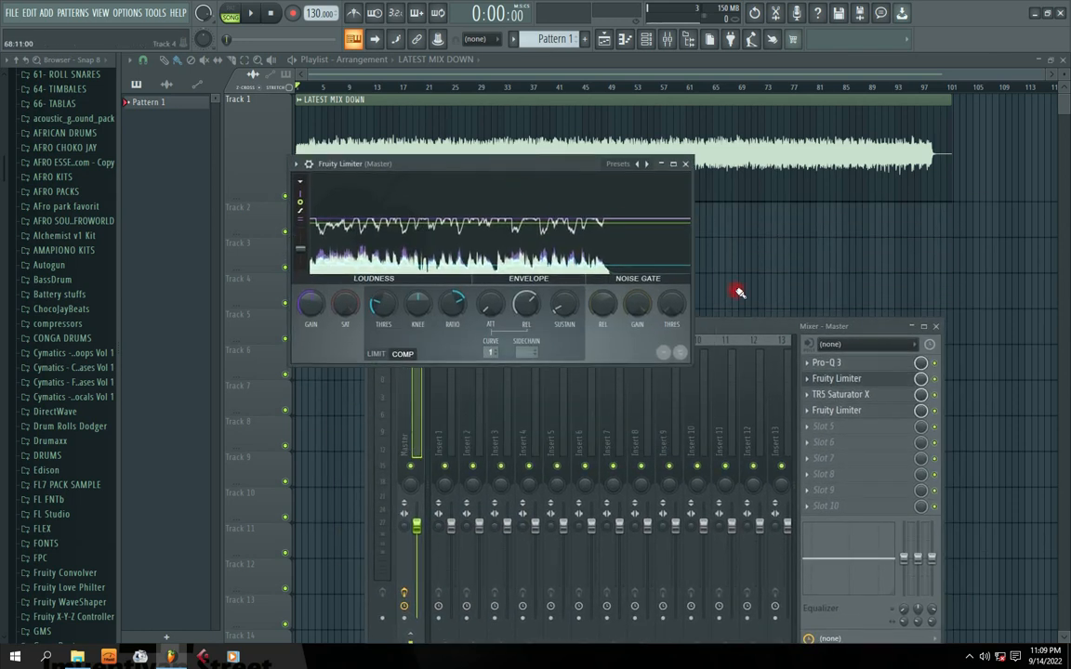
pyautogui.moveTo(746, 331); pyautogui.dragTo(625, 160)
pyautogui.moveTo(501, 160); pyautogui.dragTo(439, 215)
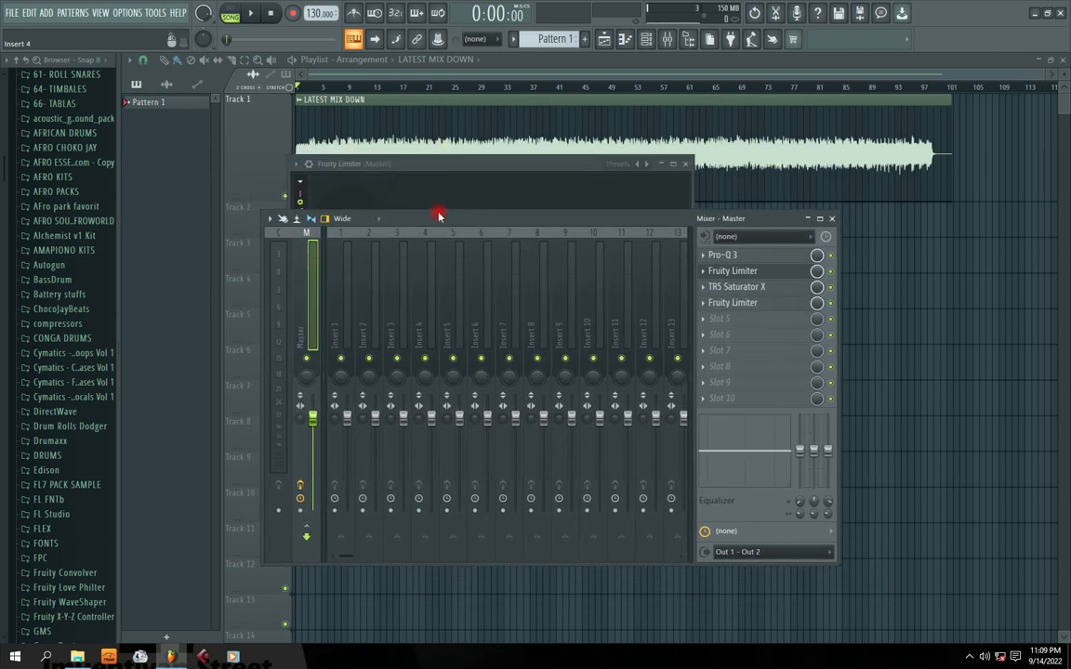
# Step: Start exporting the song as a wave file and go to the Desktop as the save location
pyautogui.click(9, 12)
pyautogui.moveTo(25, 125)
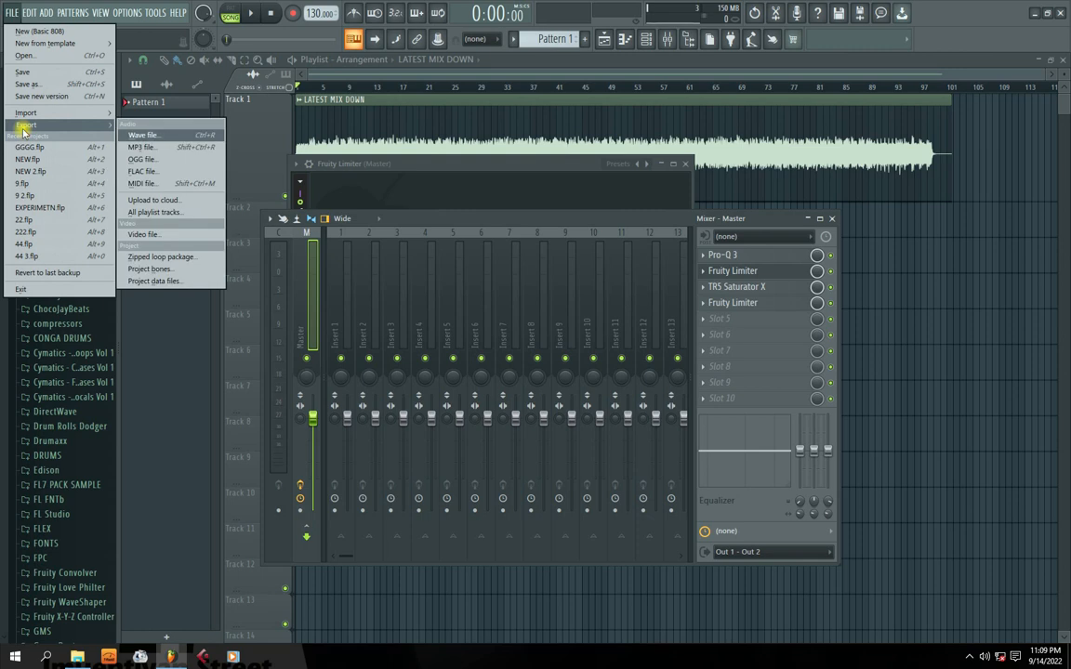
pyautogui.click(139, 136)
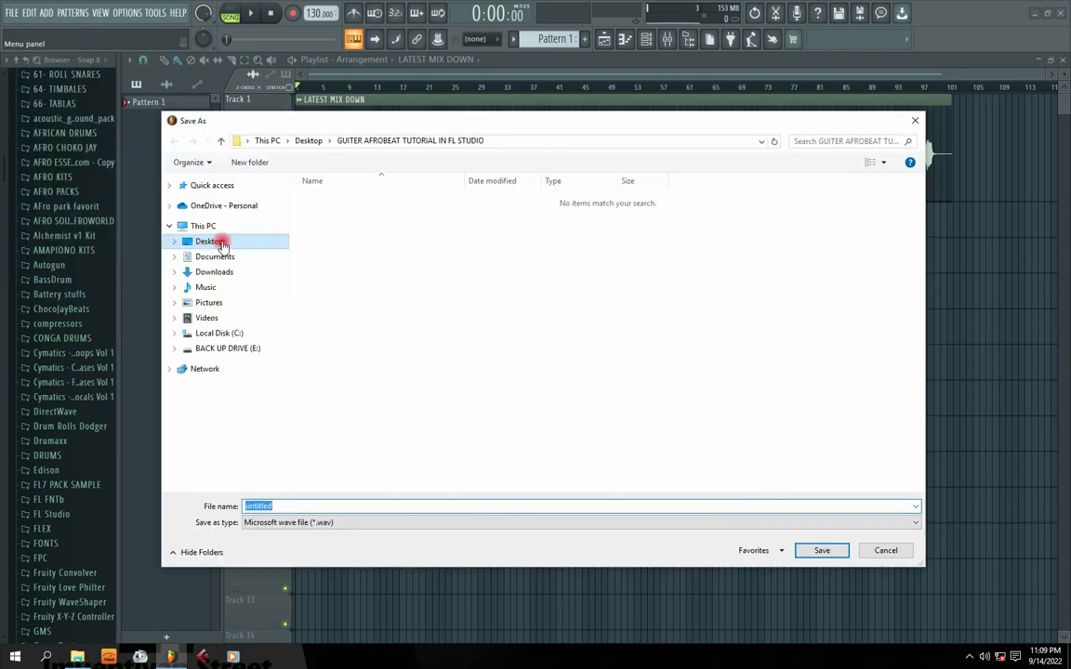
pyautogui.click(223, 244)
pyautogui.click(206, 243)
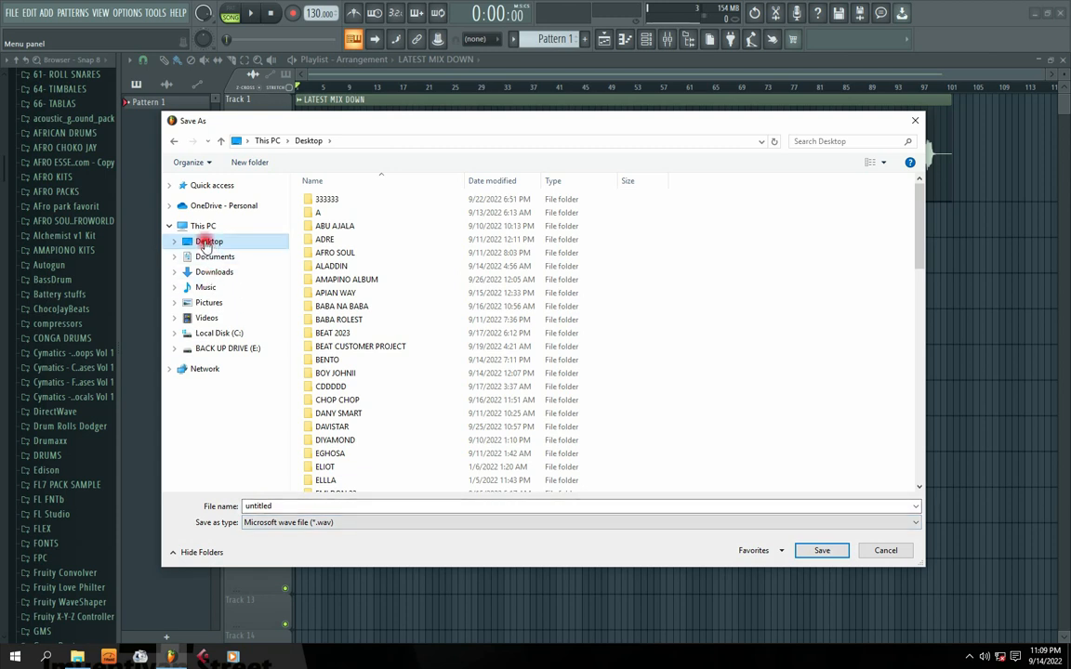
# Step: Save the export as MASTER in the BENTO folder and start rendering the full song
pyautogui.click(342, 308)
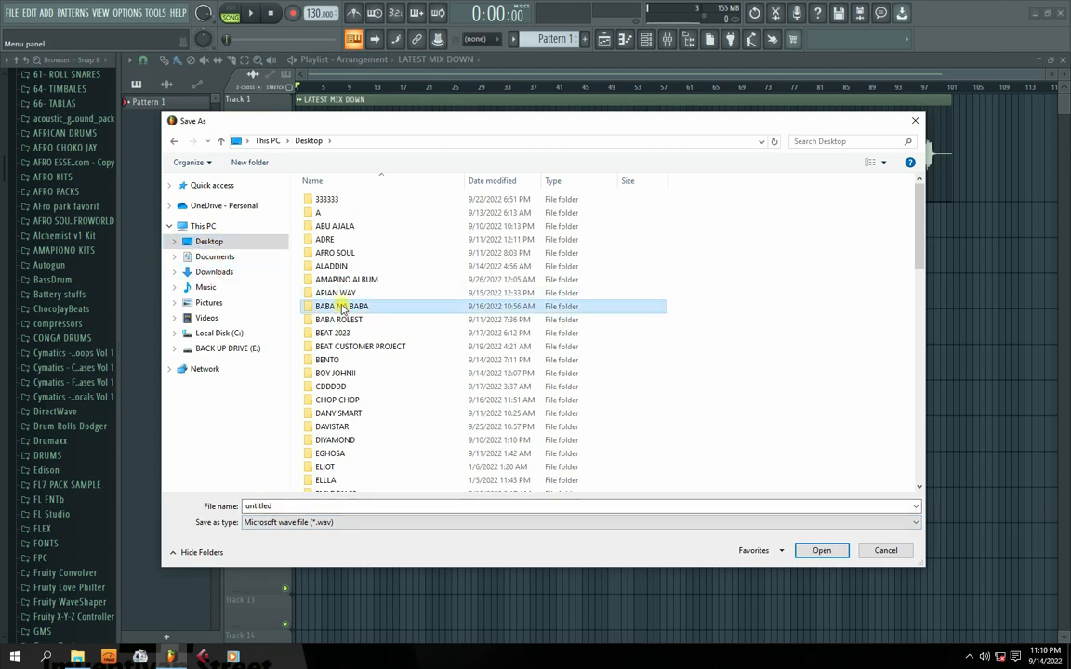
pyautogui.click(358, 361)
pyautogui.press('b')
pyautogui.press('b')
pyautogui.press('b')
pyautogui.press('b')
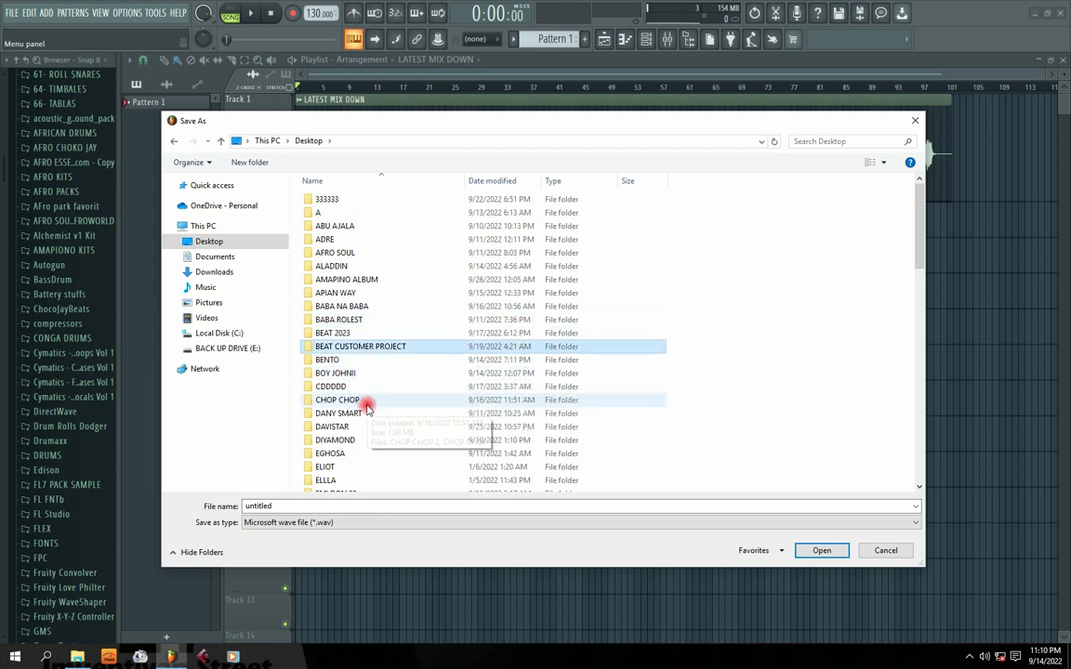
pyautogui.press('b')
pyautogui.press('Return')
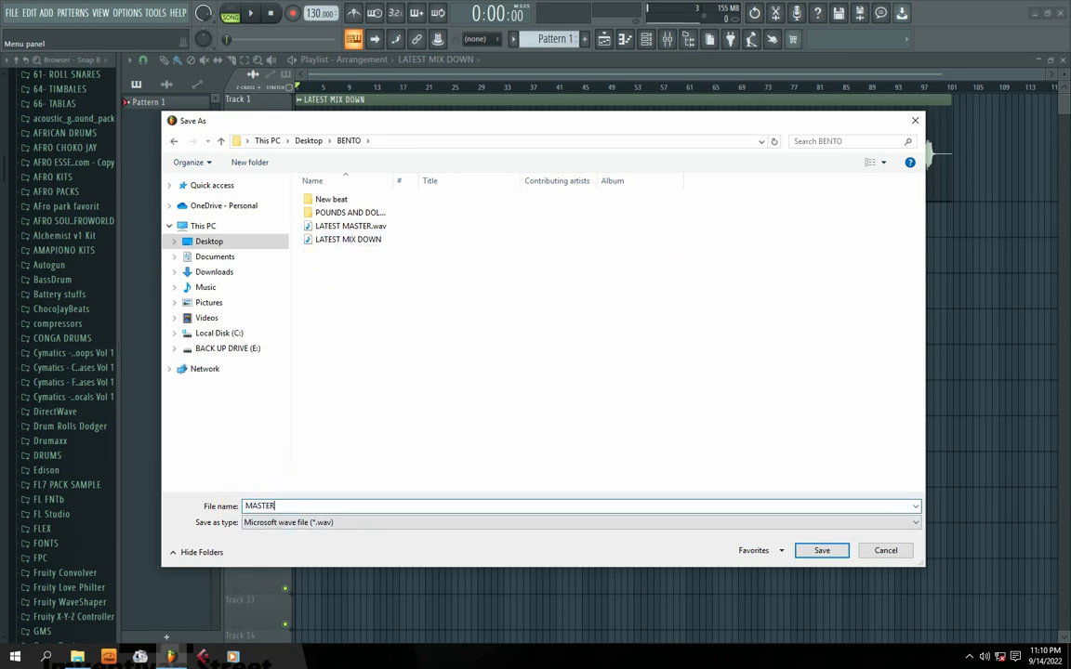
pyautogui.click(820, 551)
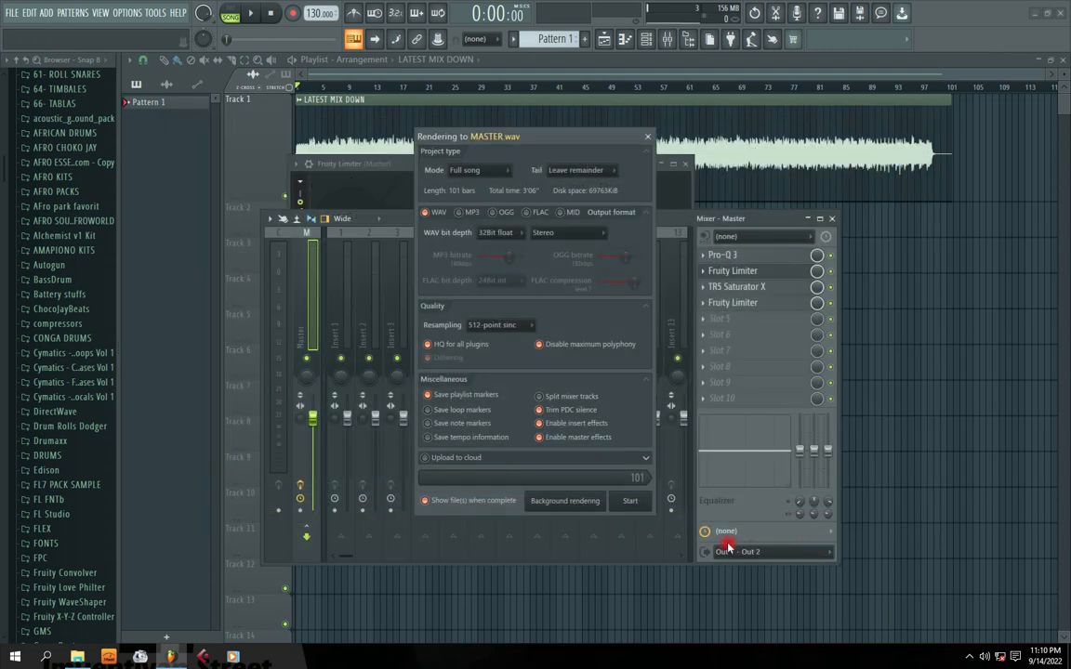
pyautogui.click(629, 502)
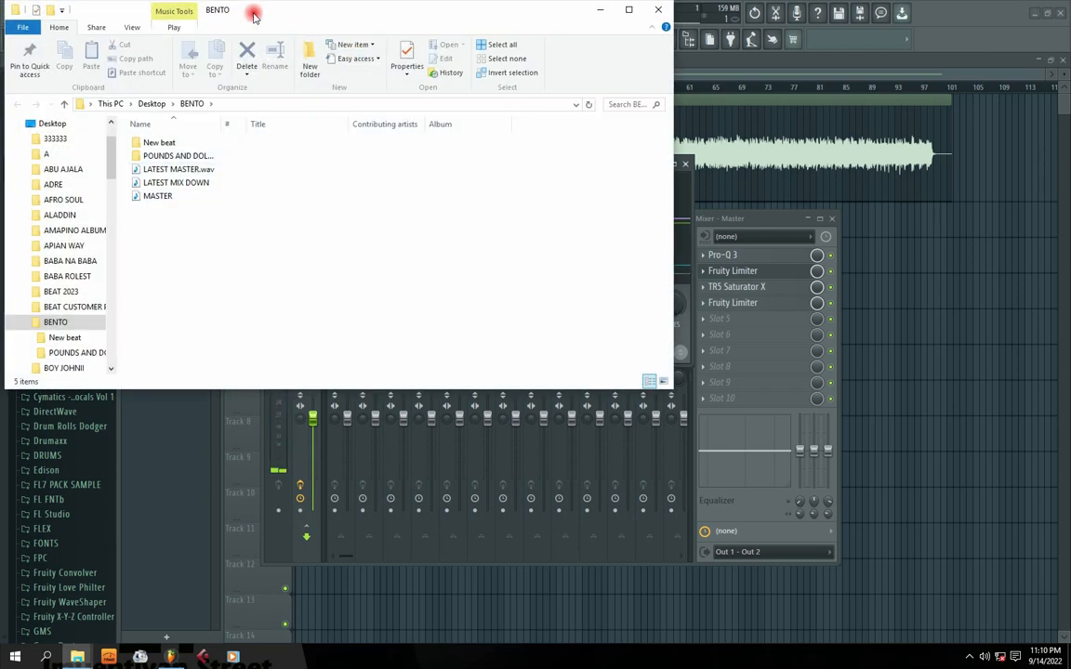
# Step: Play the rendered MASTER file from the BENTO folder in Windows Media Player and listen to the result
pyautogui.moveTo(253, 16); pyautogui.dragTo(588, 197)
pyautogui.click(483, 376)
pyautogui.rightClick(489, 374)
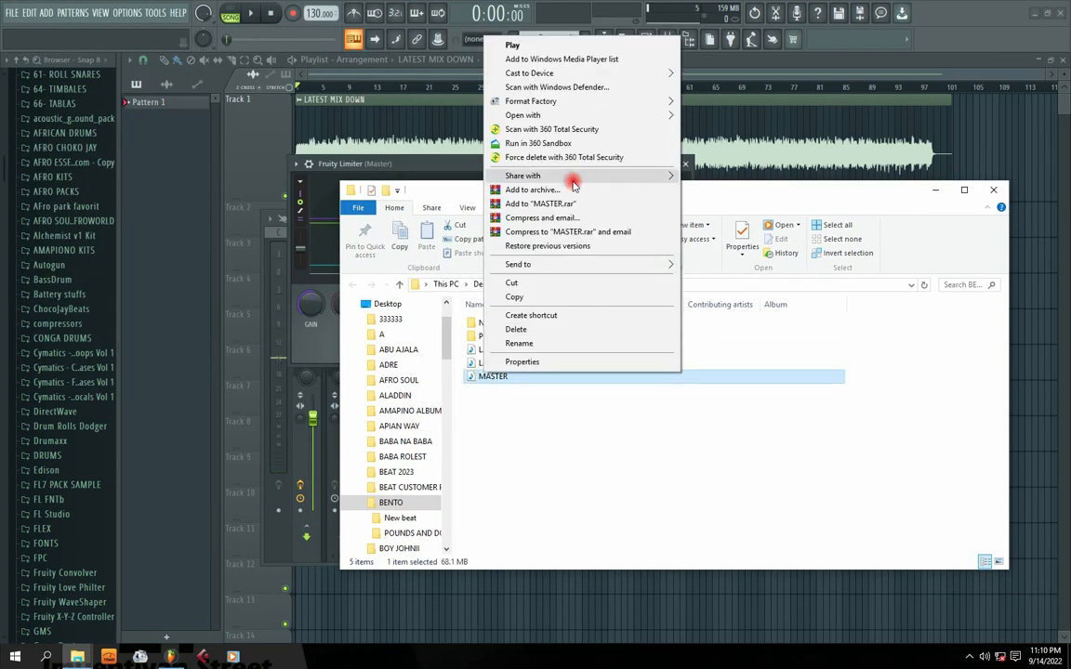
pyautogui.click(545, 45)
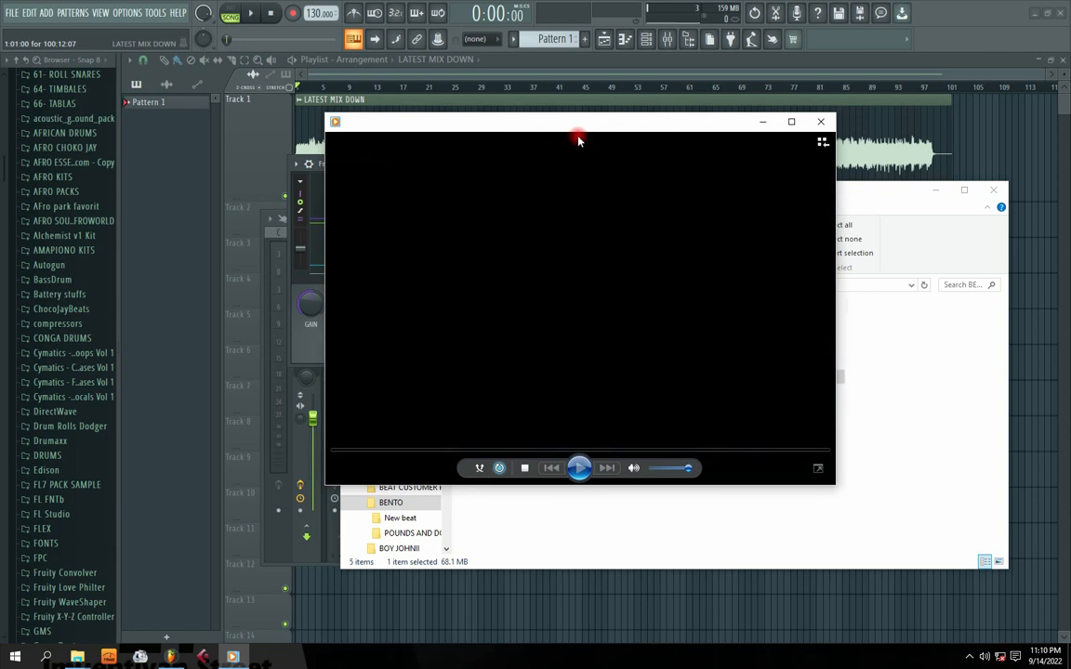
pyautogui.moveTo(571, 124); pyautogui.dragTo(480, 145)
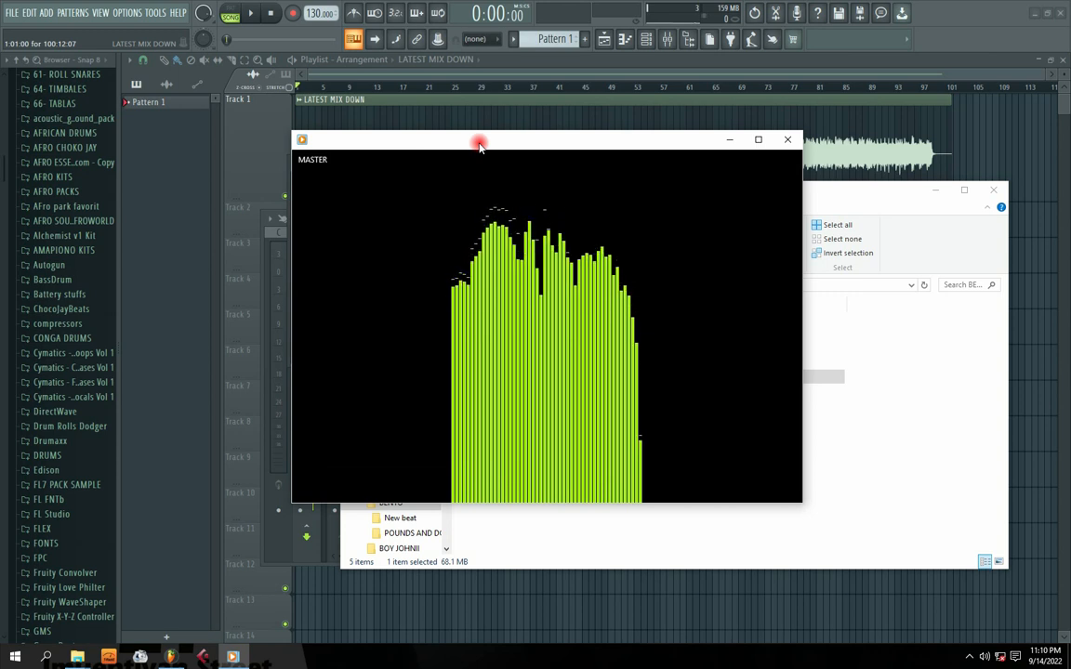
pyautogui.moveTo(485, 145); pyautogui.dragTo(424, 152)
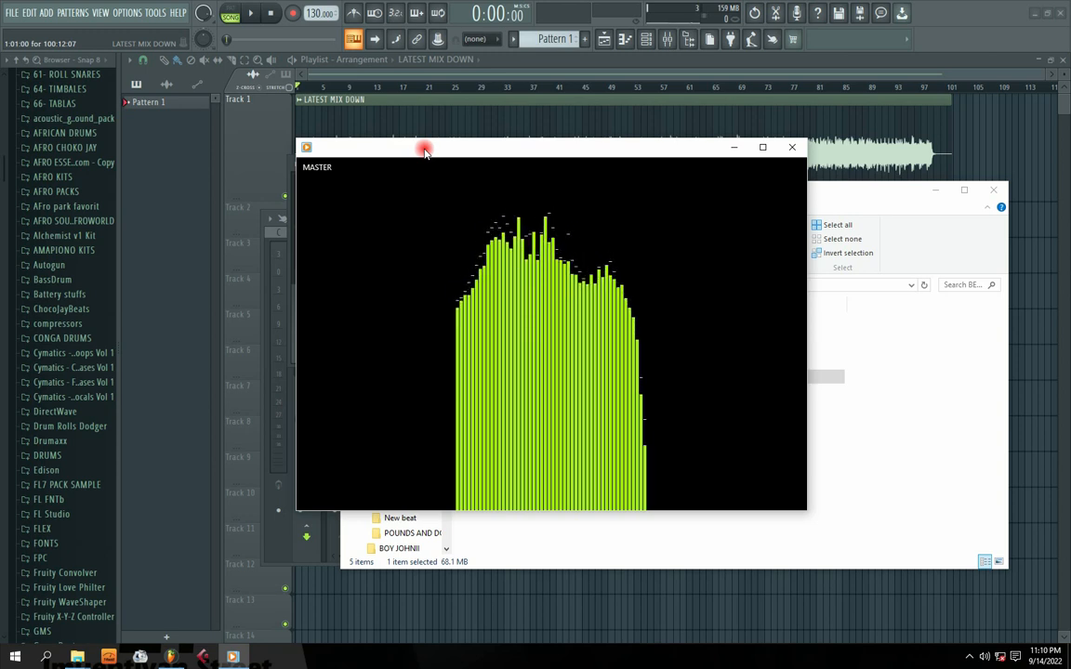
pyautogui.moveTo(446, 154)
pyautogui.mouseDown()
pyautogui.moveTo(421, 154)
pyautogui.moveTo(526, 149)
pyautogui.mouseUp()
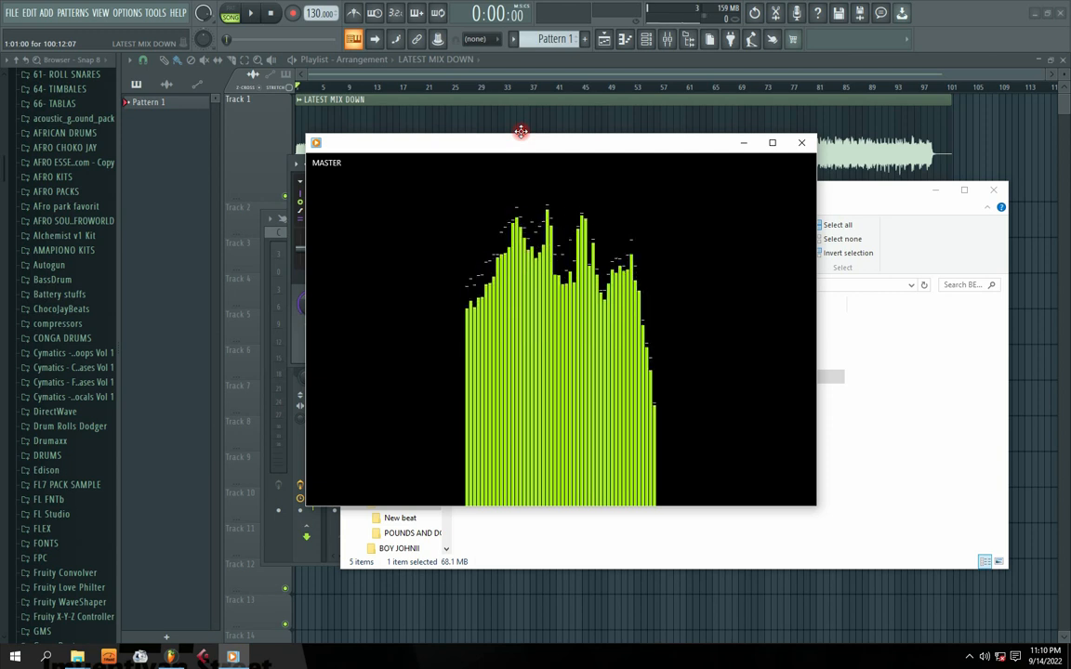
pyautogui.moveTo(492, 152)
pyautogui.mouseDown()
pyautogui.moveTo(478, 147)
pyautogui.moveTo(488, 149)
pyautogui.mouseUp()
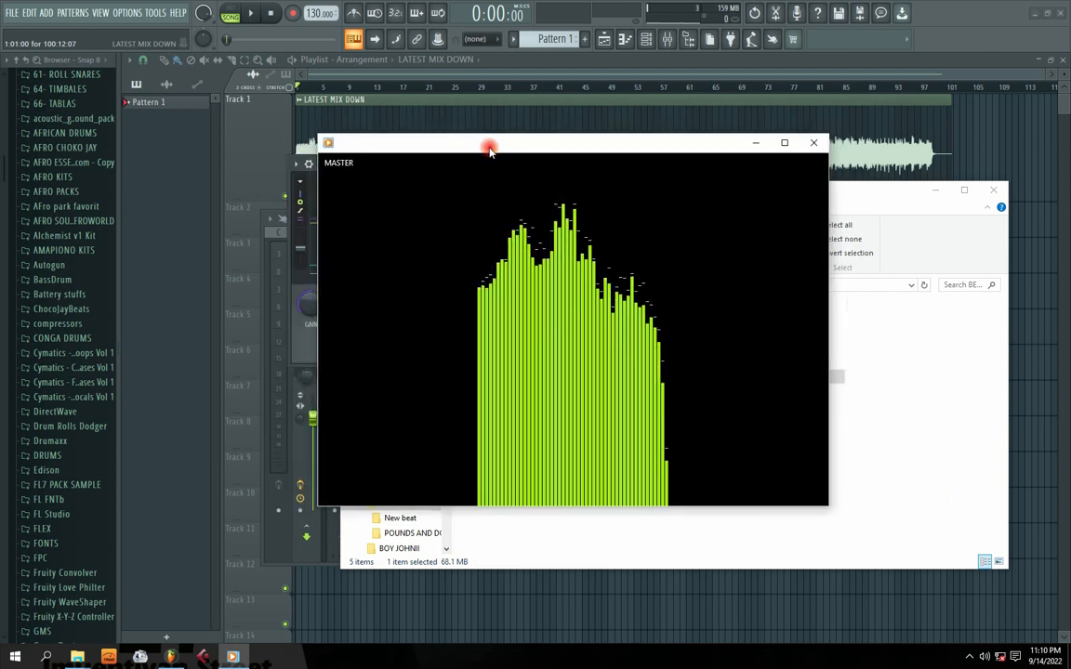
# Step: Pause and resume the MASTER playback and keep listening to the rendered song
pyautogui.click(573, 491)
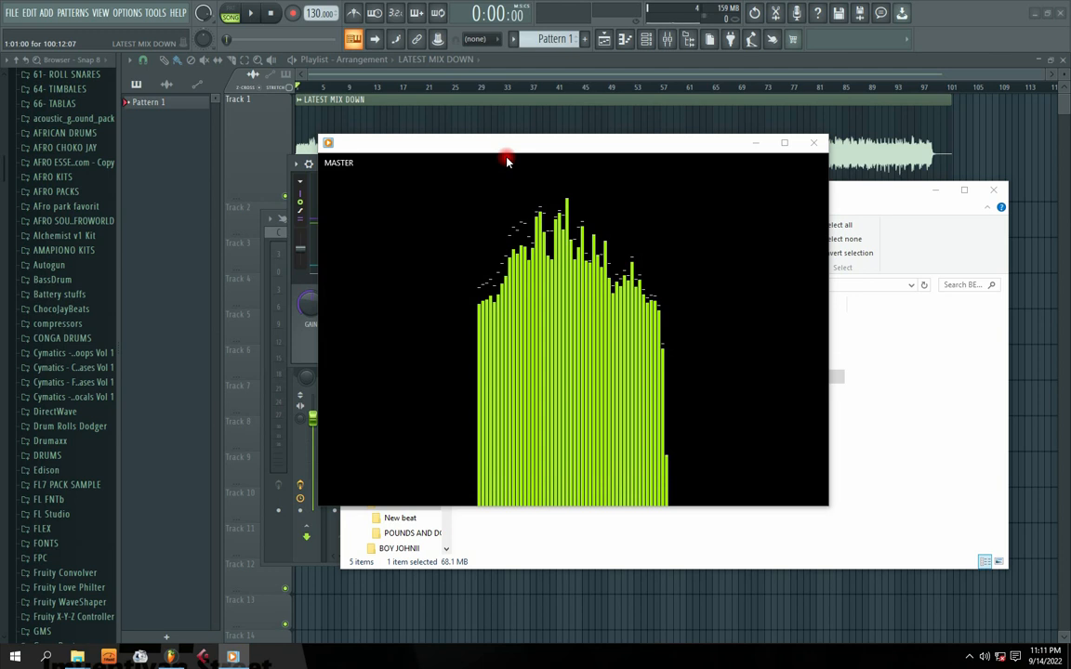
pyautogui.moveTo(610, 342)
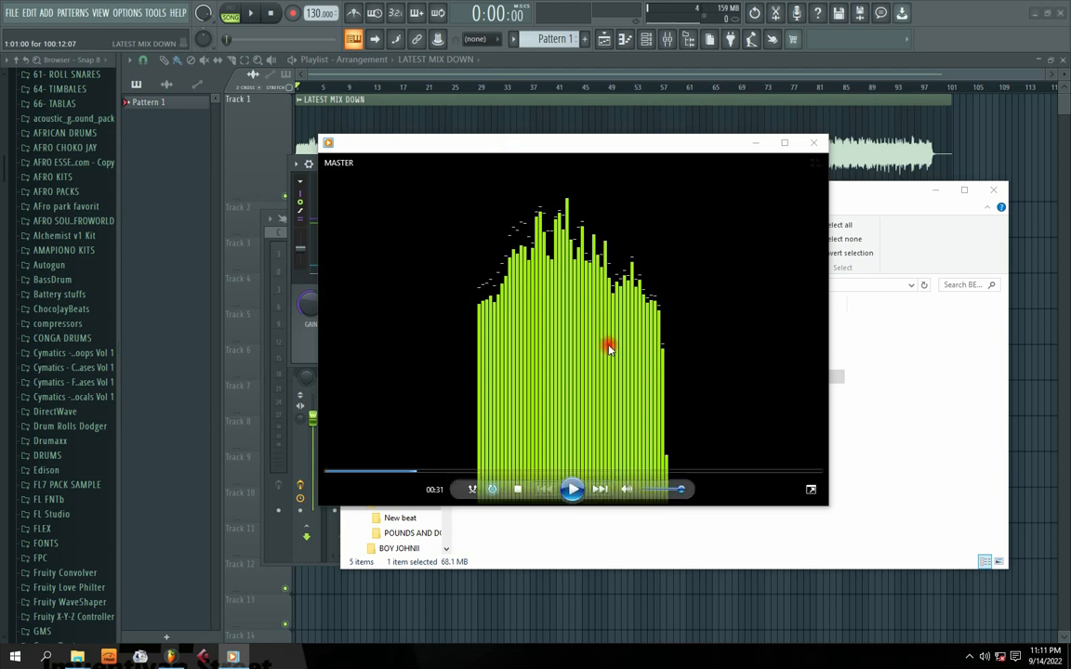
pyautogui.click(573, 489)
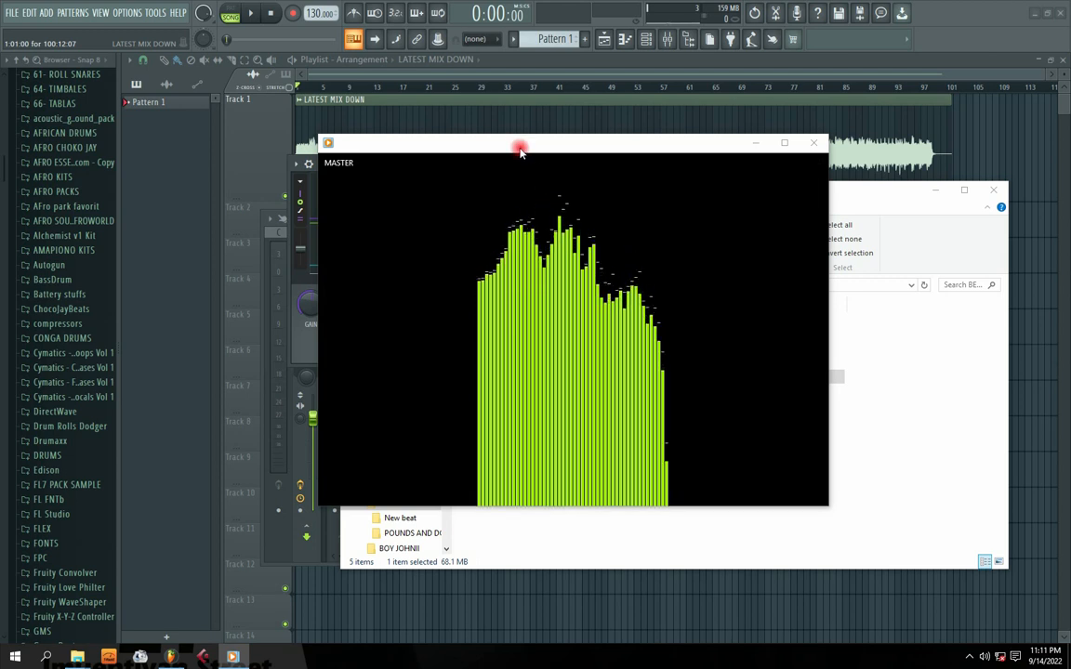
pyautogui.press('space')
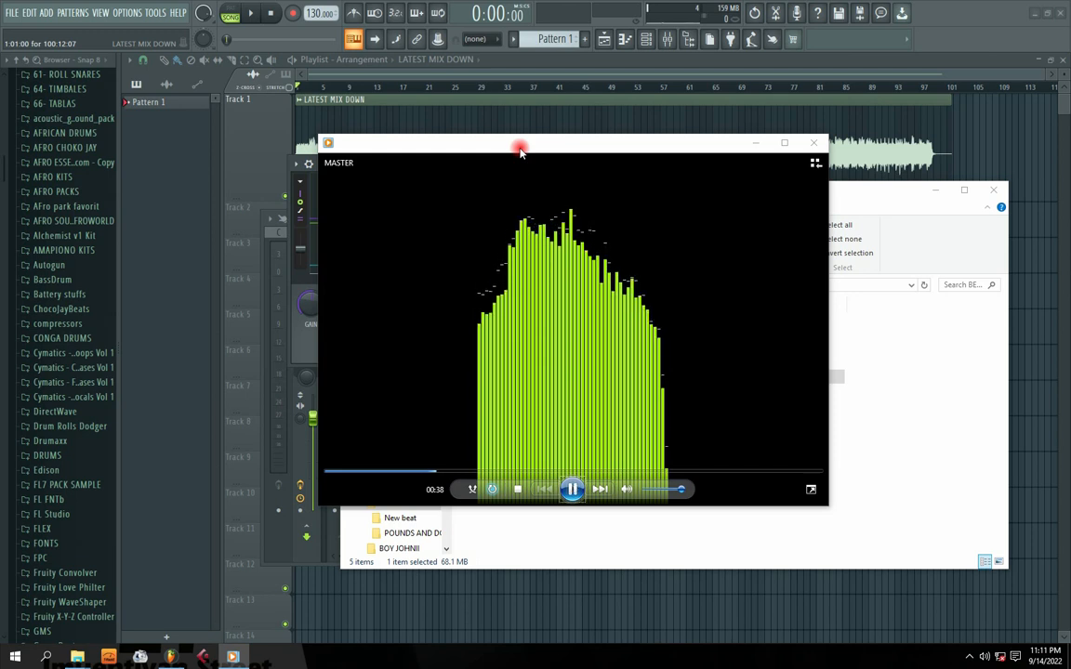
pyautogui.moveTo(517, 149); pyautogui.dragTo(486, 143)
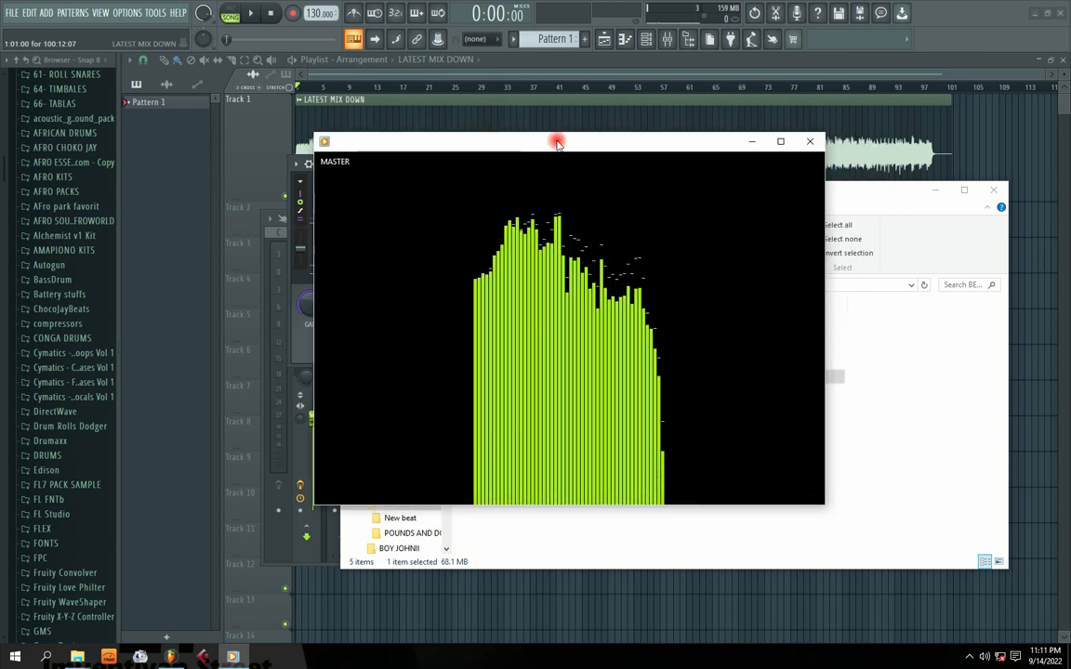
pyautogui.click(682, 490)
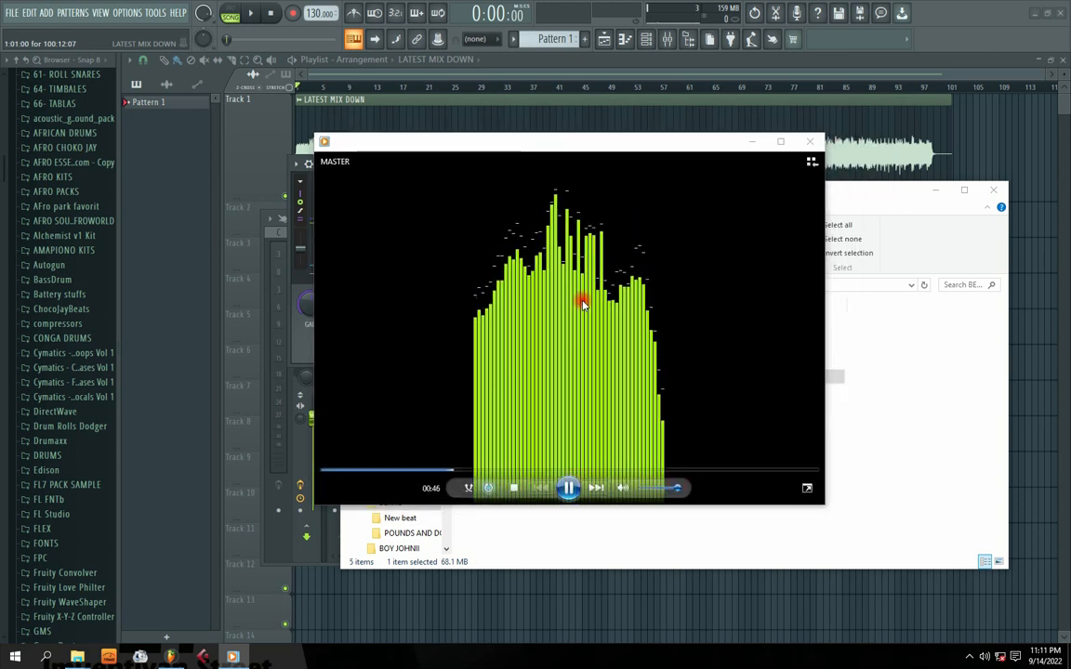
pyautogui.moveTo(501, 147); pyautogui.dragTo(516, 148)
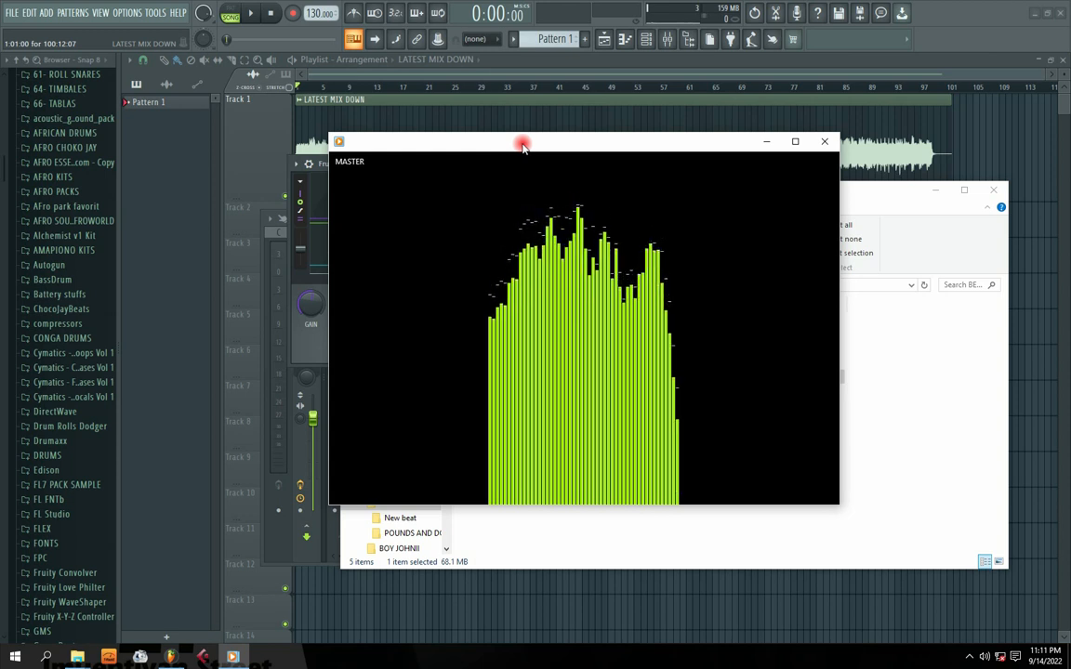
# Step: Minimize FL Studio and add LATEST MASTER.wav from the BENTO folder to the Windows Media Player list, keeping the player in view
pyautogui.click(1035, 13)
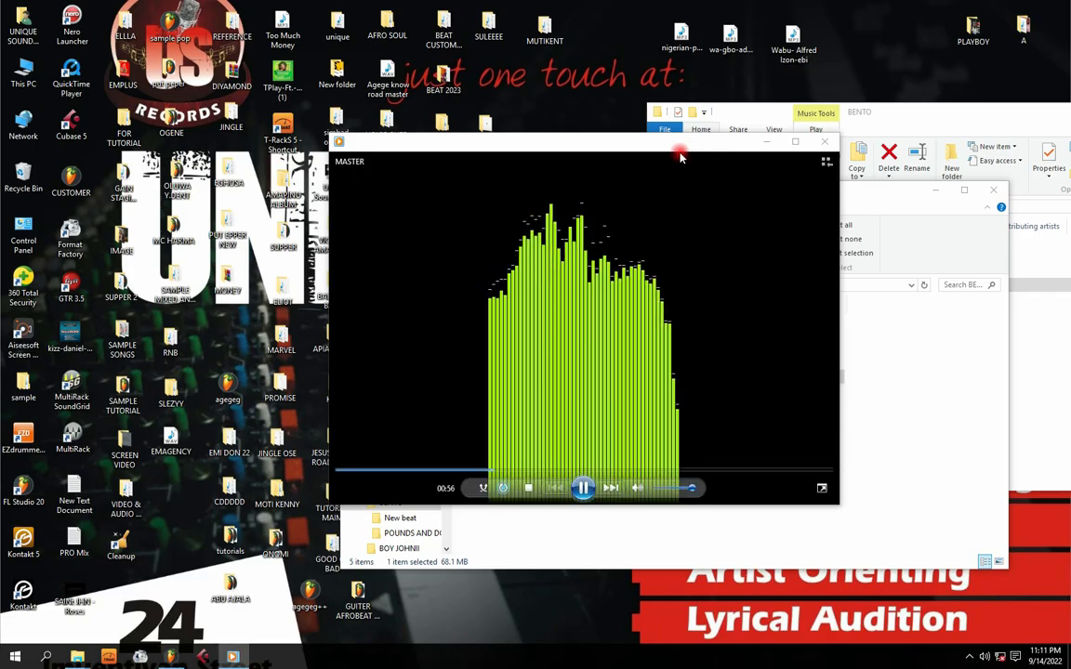
pyautogui.moveTo(720, 144); pyautogui.dragTo(606, 146)
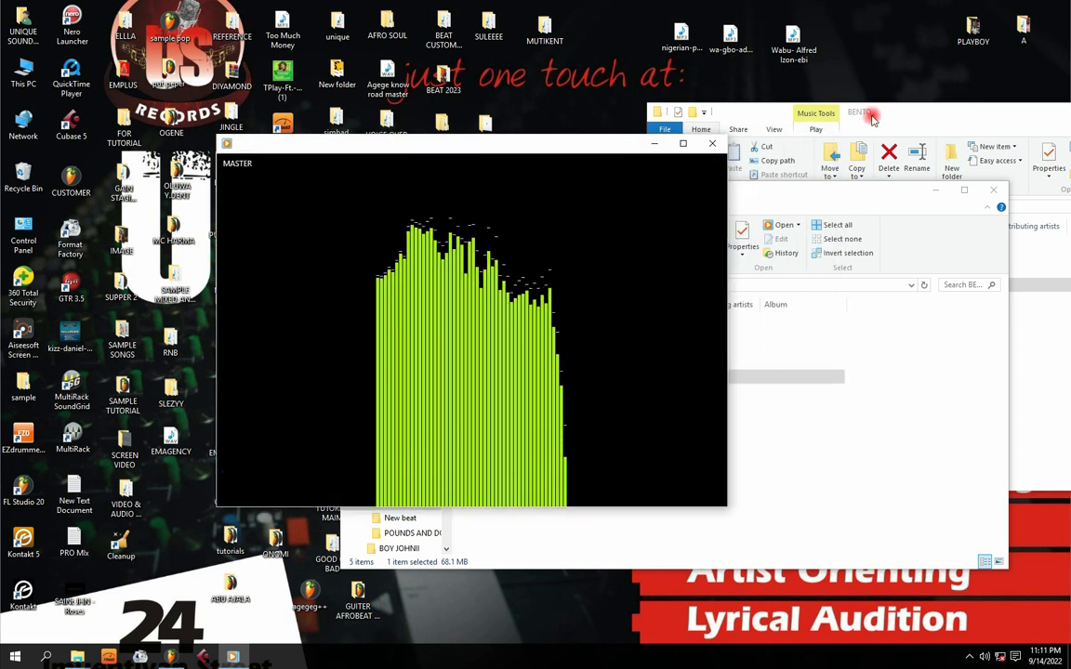
pyautogui.moveTo(872, 111); pyautogui.dragTo(405, 189)
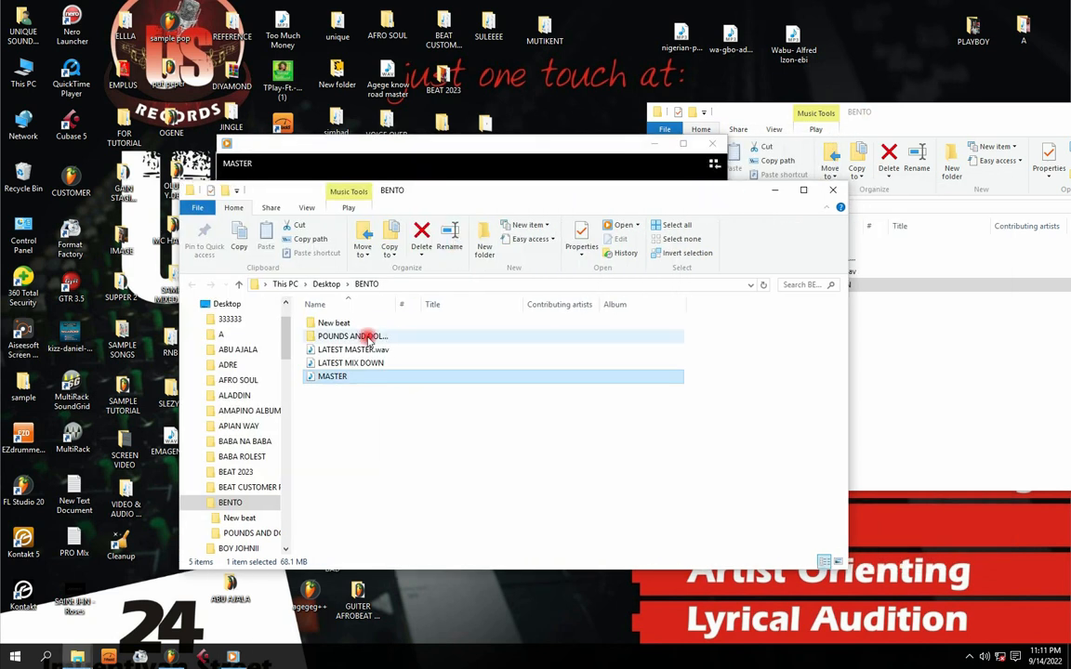
pyautogui.rightClick(340, 348)
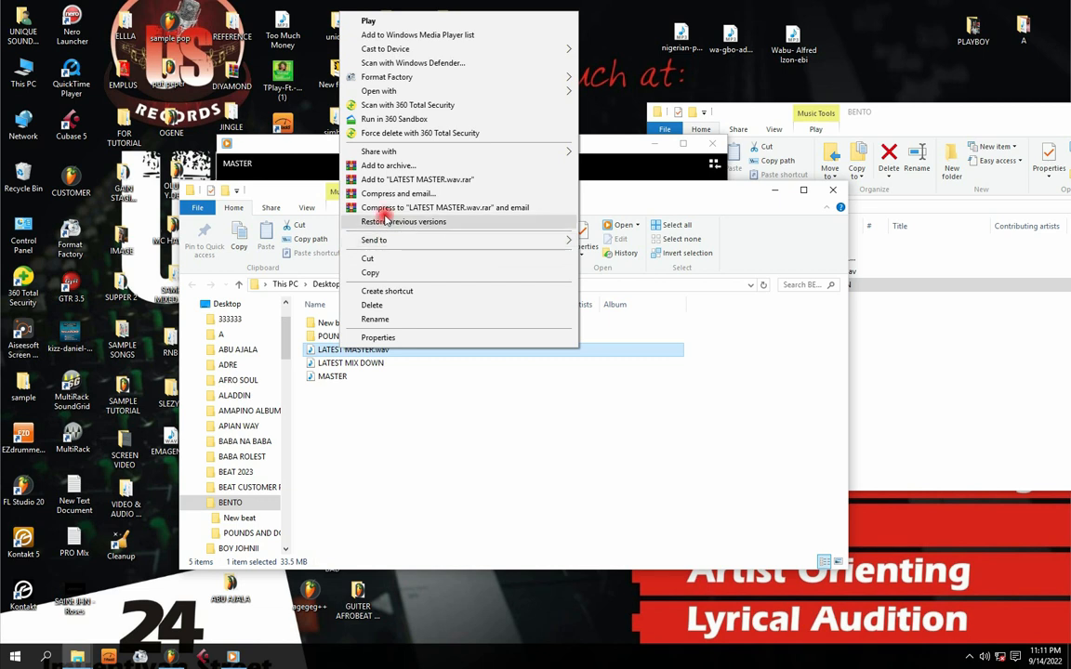
pyautogui.click(409, 35)
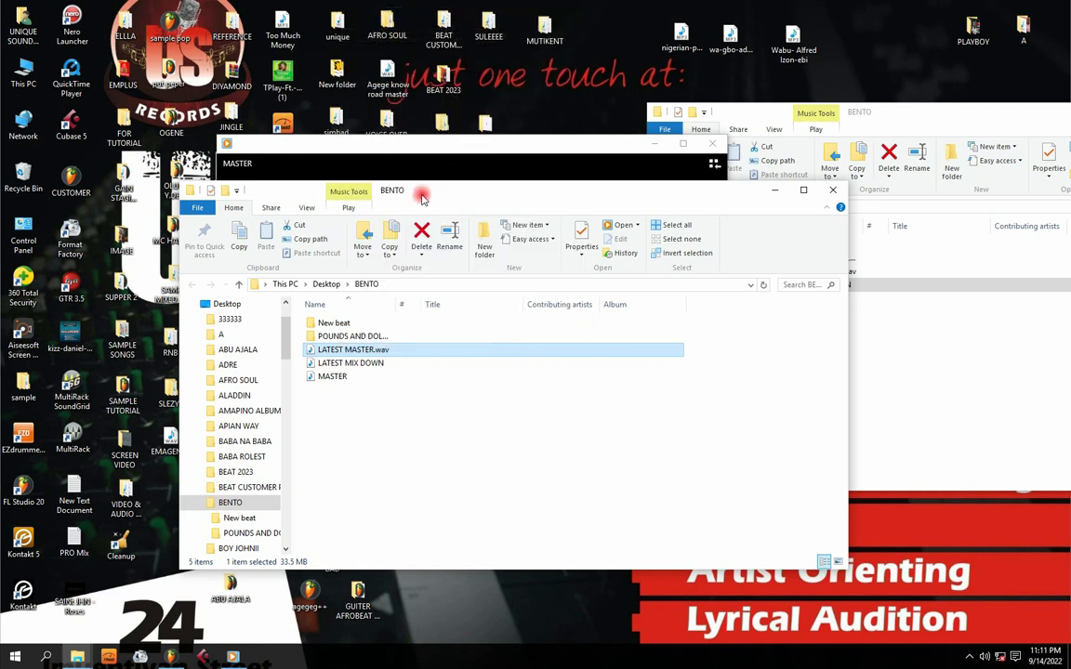
pyautogui.moveTo(422, 193); pyautogui.dragTo(766, 198)
pyautogui.moveTo(450, 146); pyautogui.dragTo(499, 137)
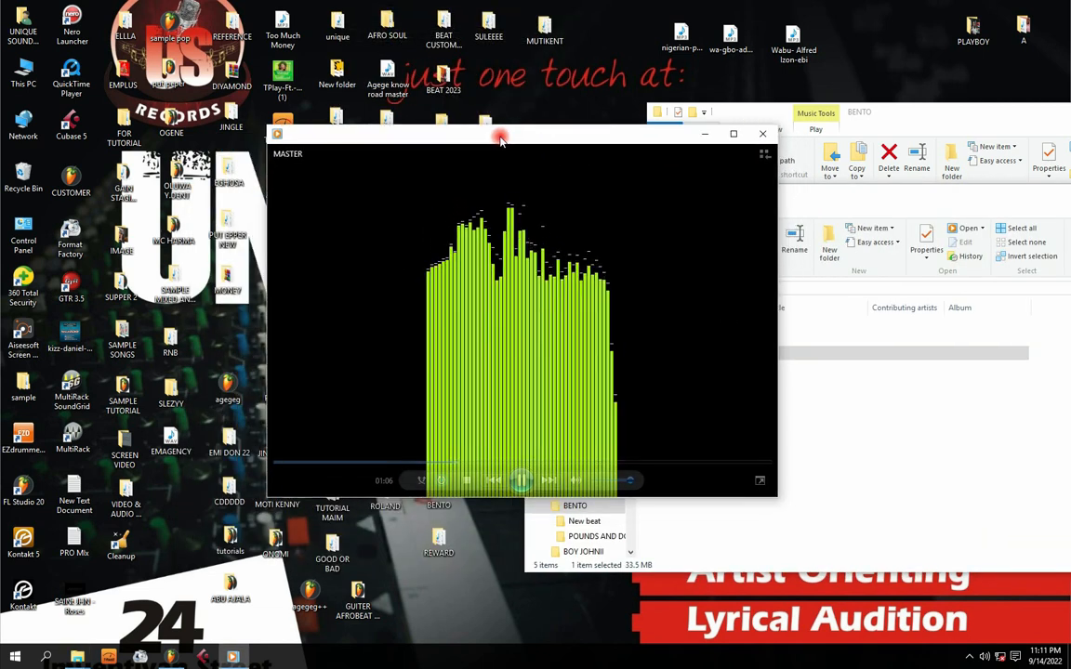
# Step: Switch playback to LATEST MASTER.wav and listen to it from about 00:31 for comparison
pyautogui.click(549, 481)
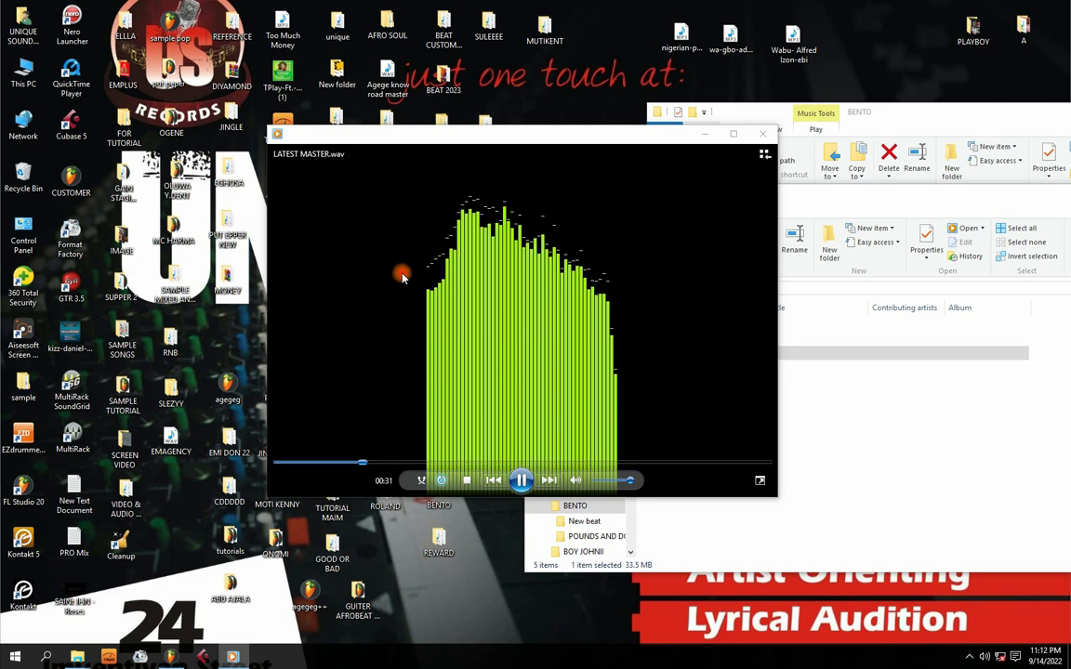
pyautogui.moveTo(361, 158); pyautogui.dragTo(344, 155)
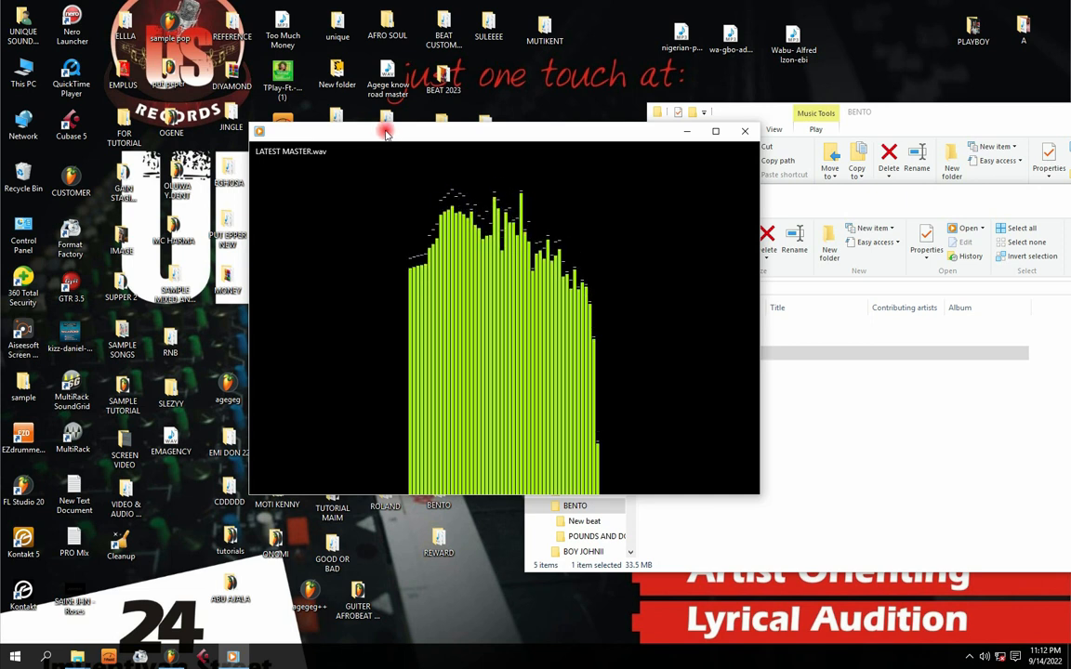
pyautogui.moveTo(386, 134); pyautogui.dragTo(368, 132)
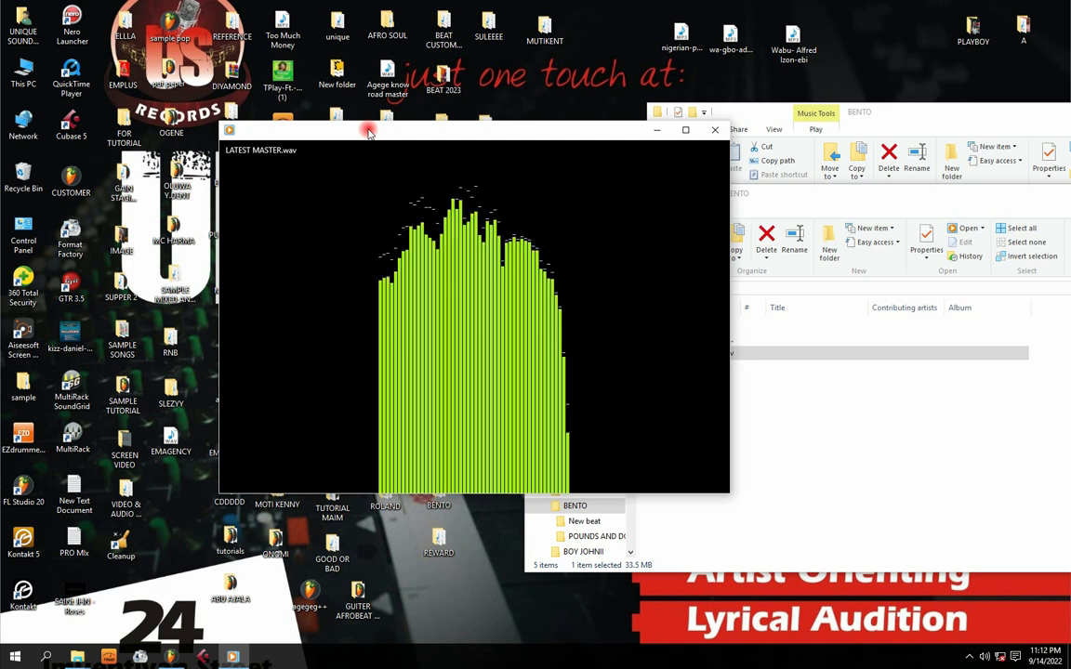
# Step: Switch playback back to MASTER, skip to about 00:35 and listen to compare it with the other master
pyautogui.moveTo(446, 428)
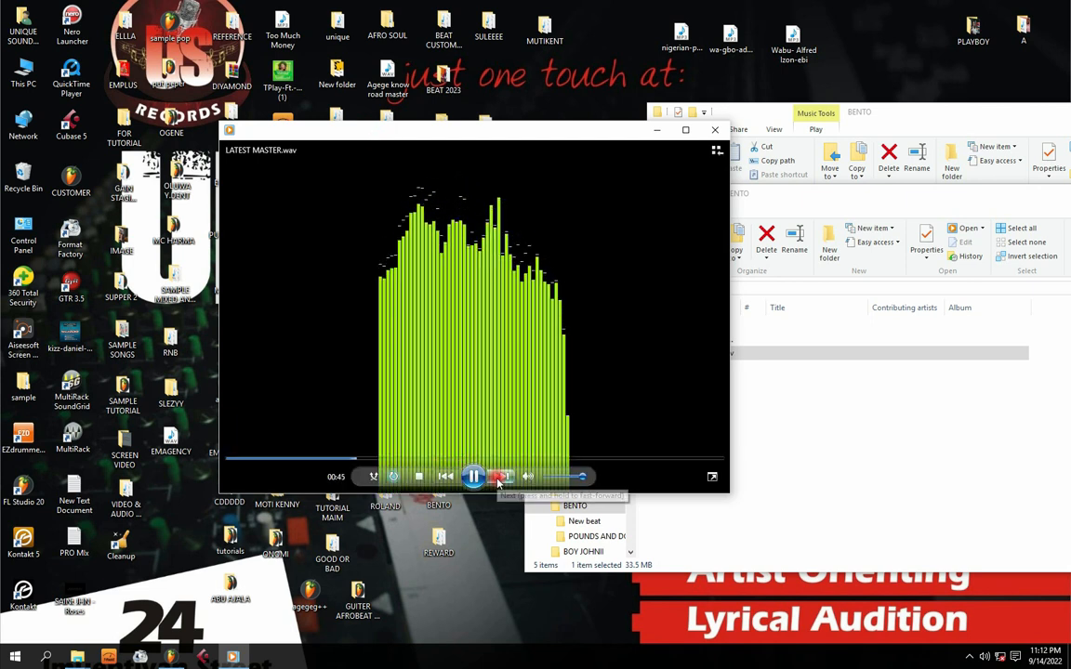
pyautogui.click(327, 459)
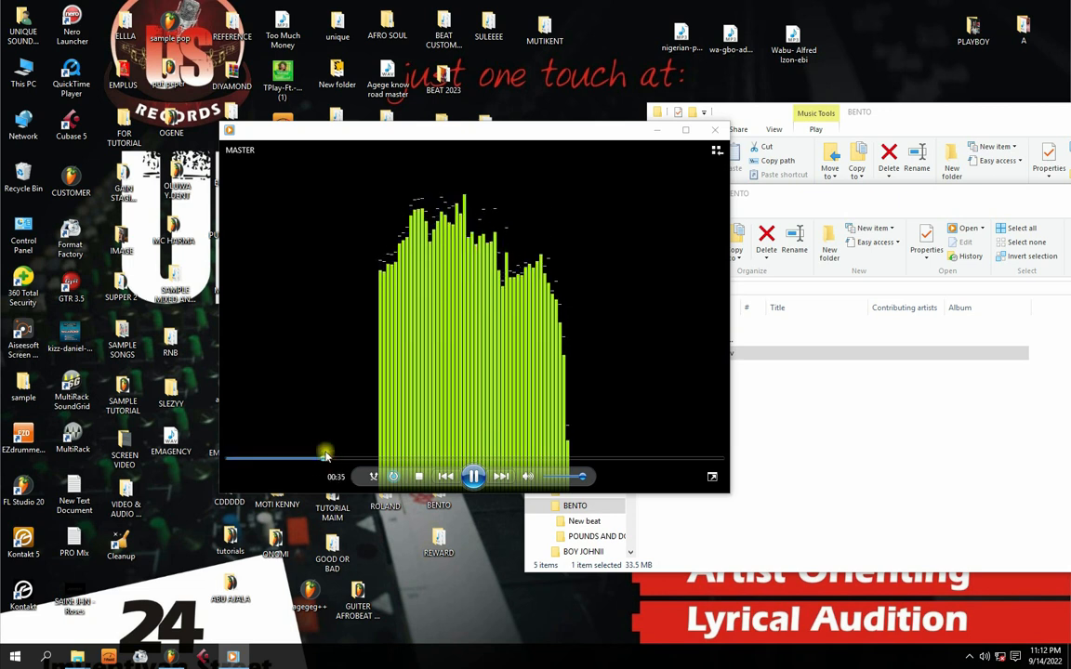
pyautogui.moveTo(356, 150)
pyautogui.mouseDown()
pyautogui.moveTo(391, 142)
pyautogui.moveTo(363, 140)
pyautogui.mouseUp()
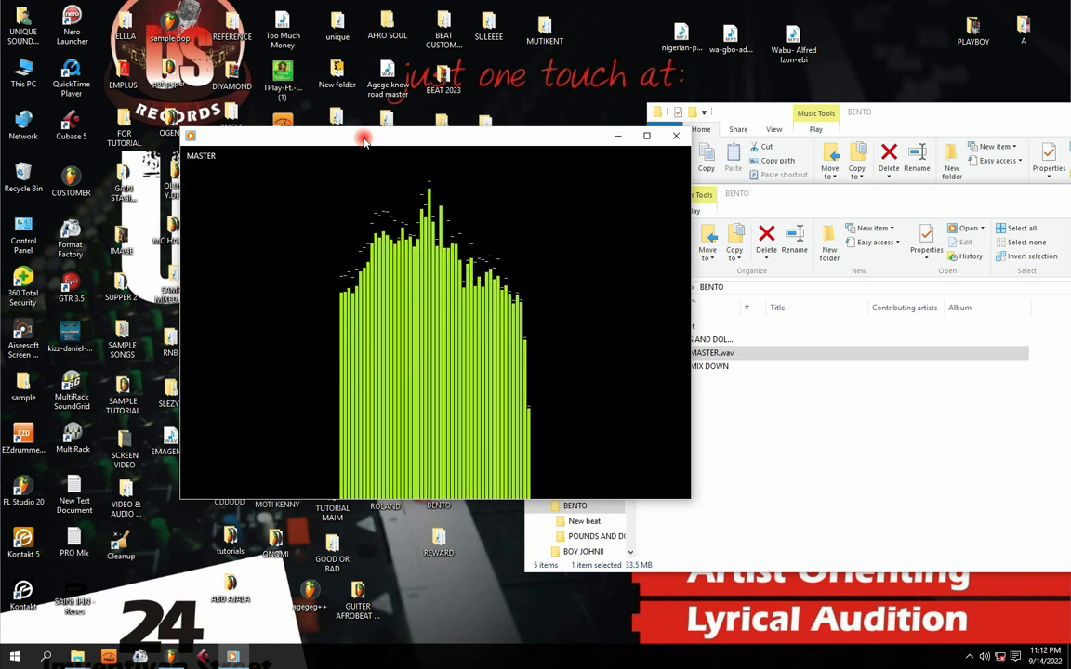